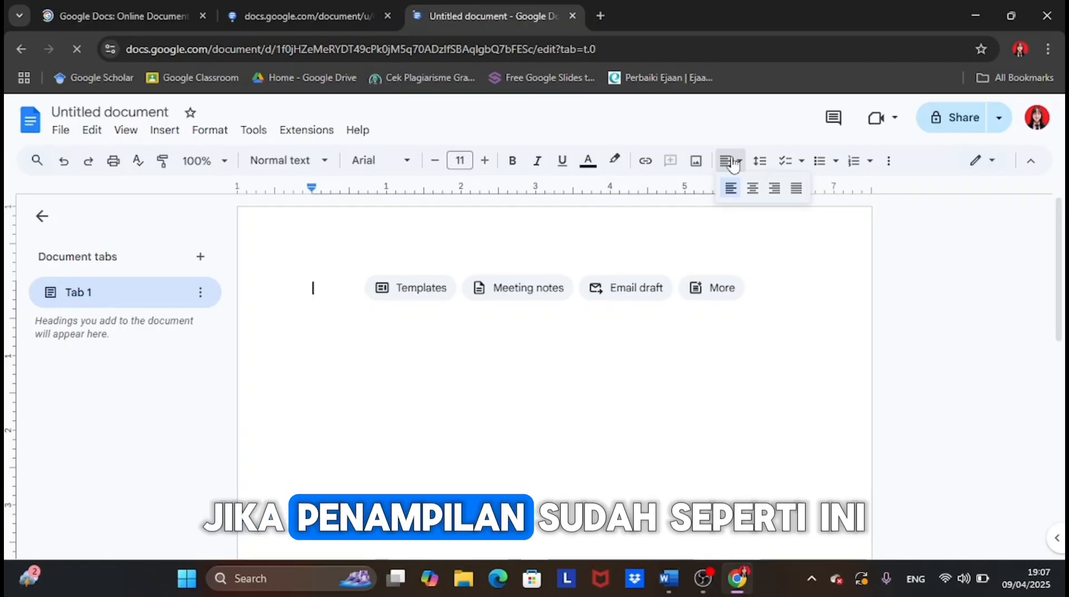
Step: Add the centered, bold title "RUNDOWN SCHOLARIA 2024" at the start of the document
{"action": "left_click", "coordinate": [759, 191]}
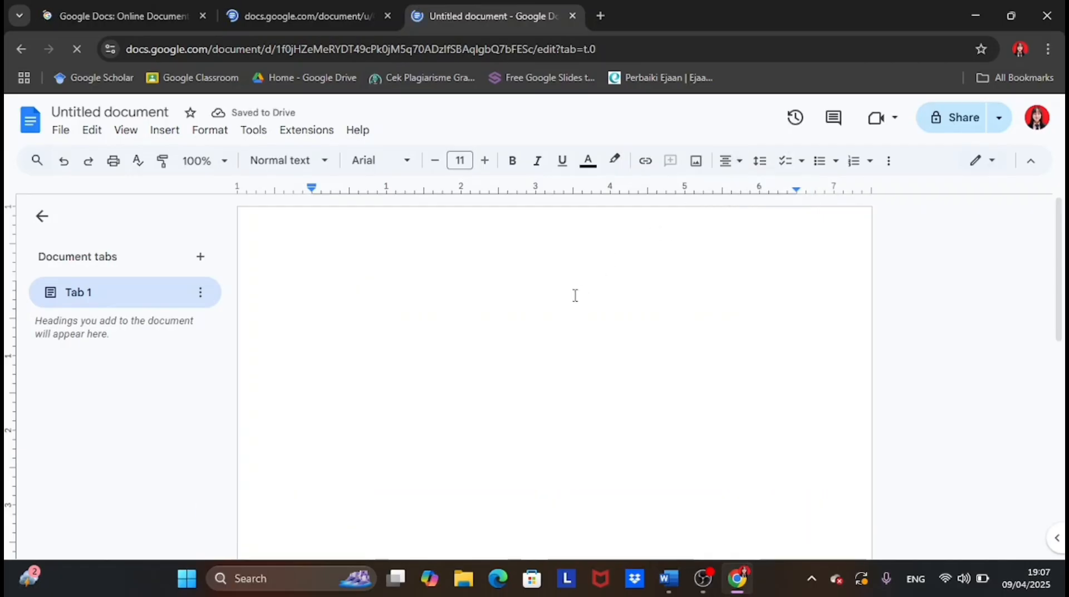
{"action": "type", "text": "R"}
{"action": "key", "text": "BackSpace"}
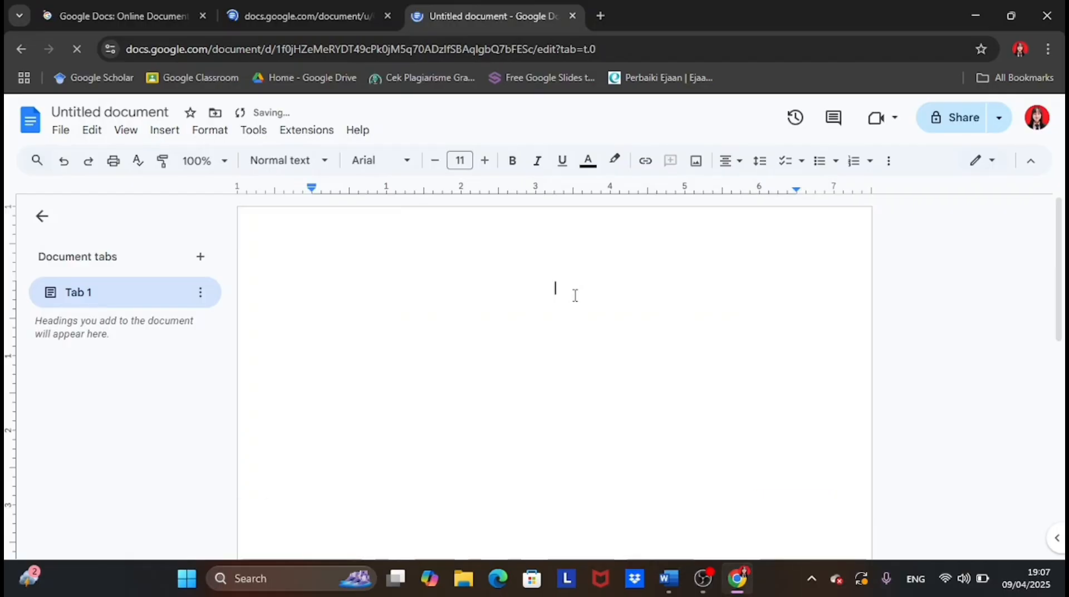
{"action": "key", "text": "ctrl+b"}
{"action": "type", "text": "RUNDOWN SCHOLARIA 2024"}
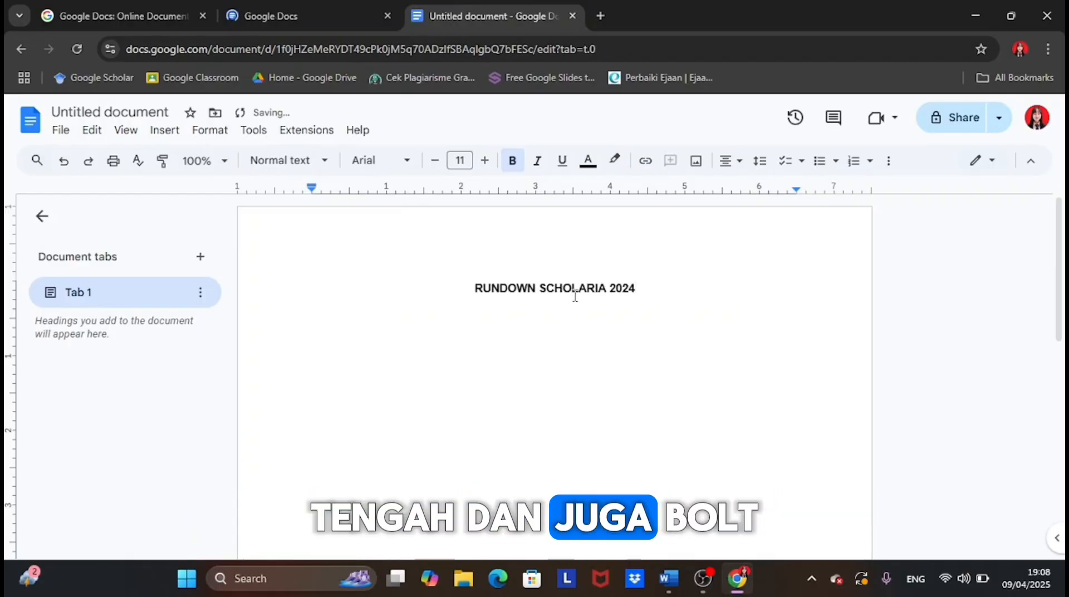
Step: Below the title, add the left-aligned, non-bold date line "Senin, 9 September 2024" and start a new line
{"action": "key", "text": "ctrl+shift+l"}
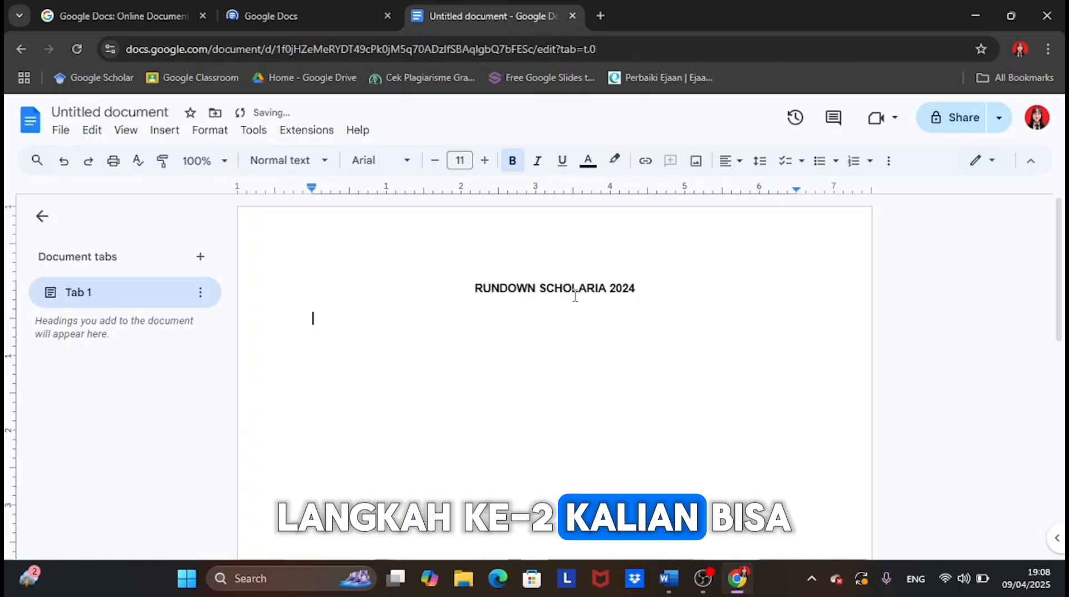
{"action": "left_click", "coordinate": [514, 161]}
{"action": "type", "text": "S"}
{"action": "key", "text": "Caps_Lock"}
{"action": "type", "text": "enin,"}
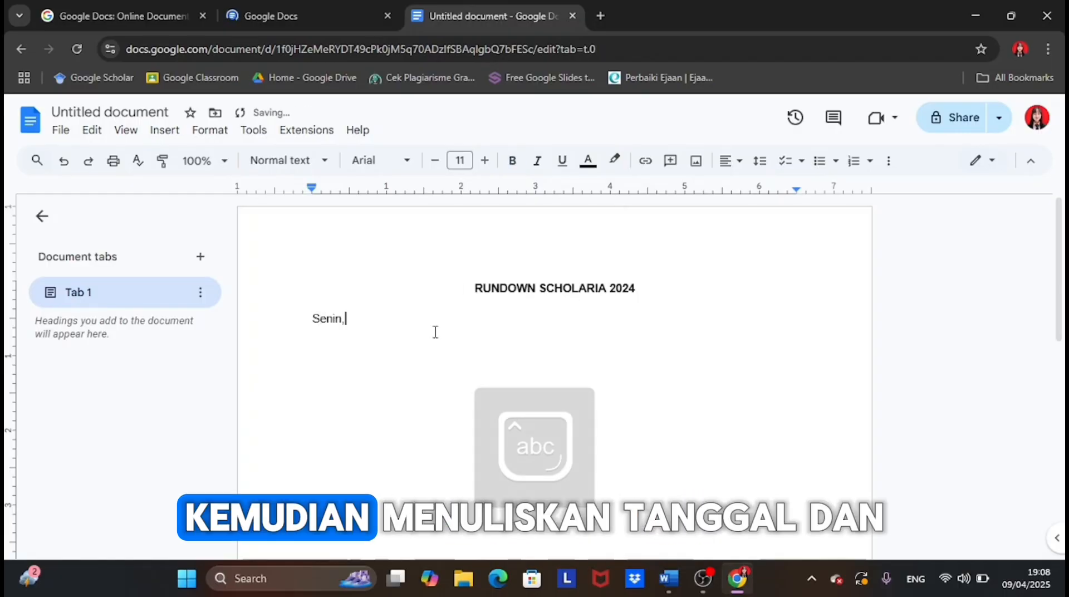
{"action": "type", "text": " 9 September 2024"}
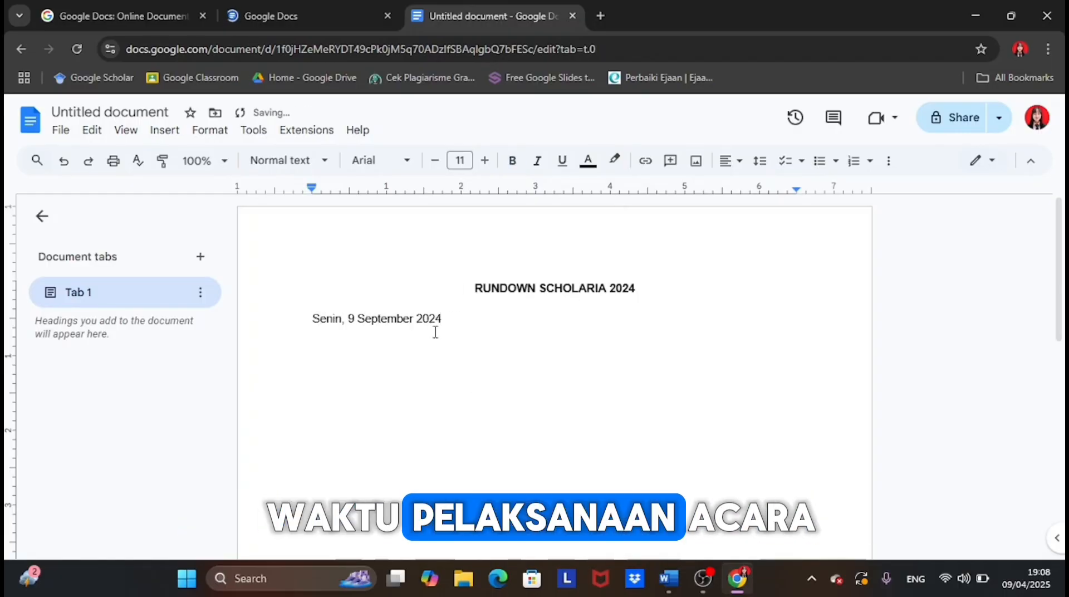
{"action": "key", "text": "Return"}
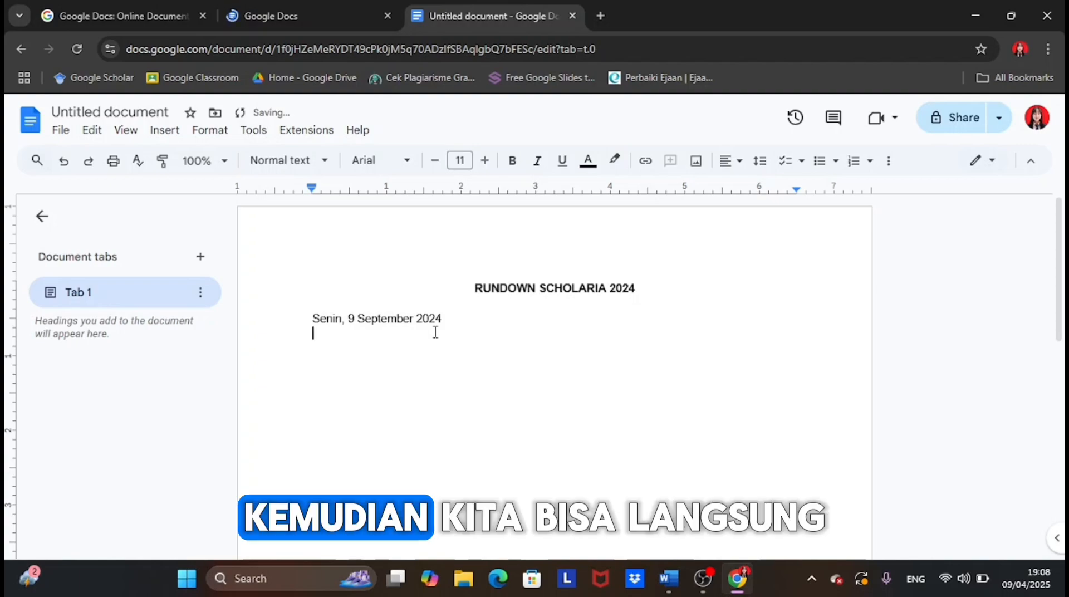
Step: Insert a table with four columns and two rows below the date line
{"action": "left_click", "coordinate": [164, 131]}
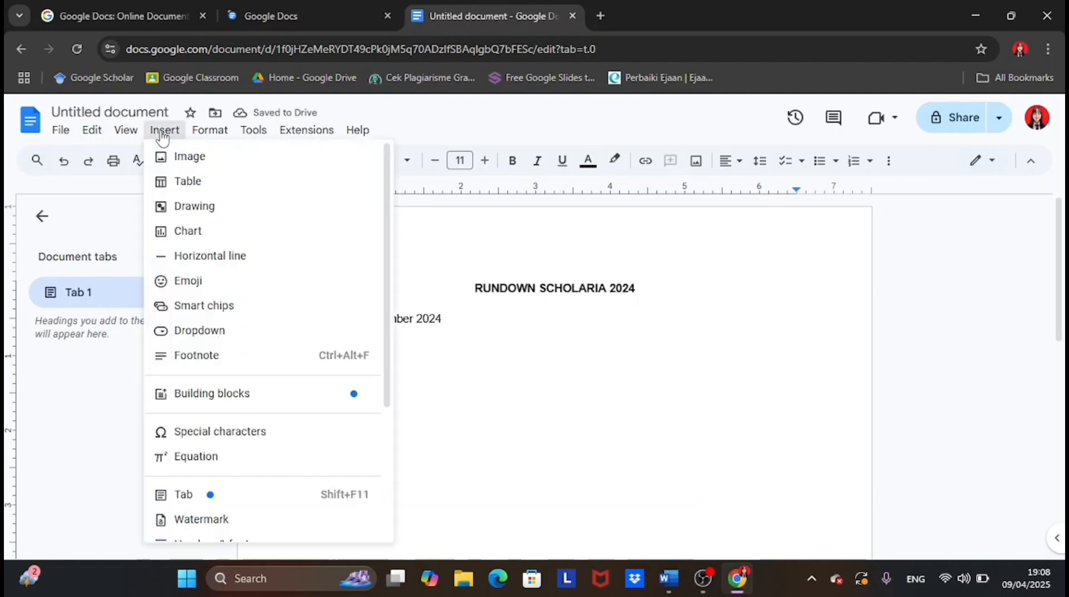
{"action": "mouse_move", "coordinate": [210, 130]}
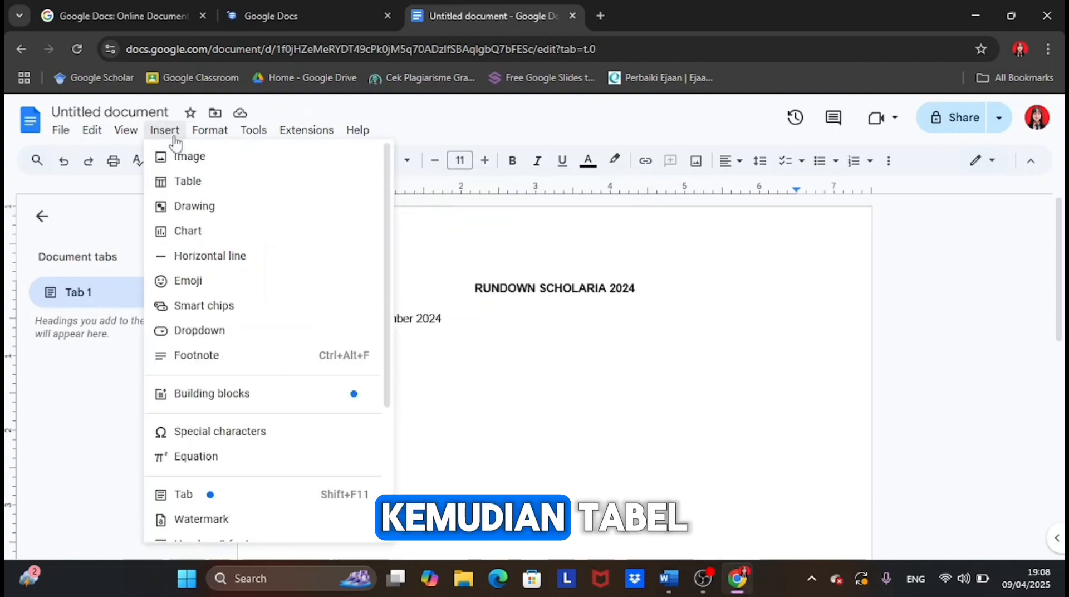
{"action": "left_click", "coordinate": [175, 137]}
{"action": "left_click", "coordinate": [165, 132]}
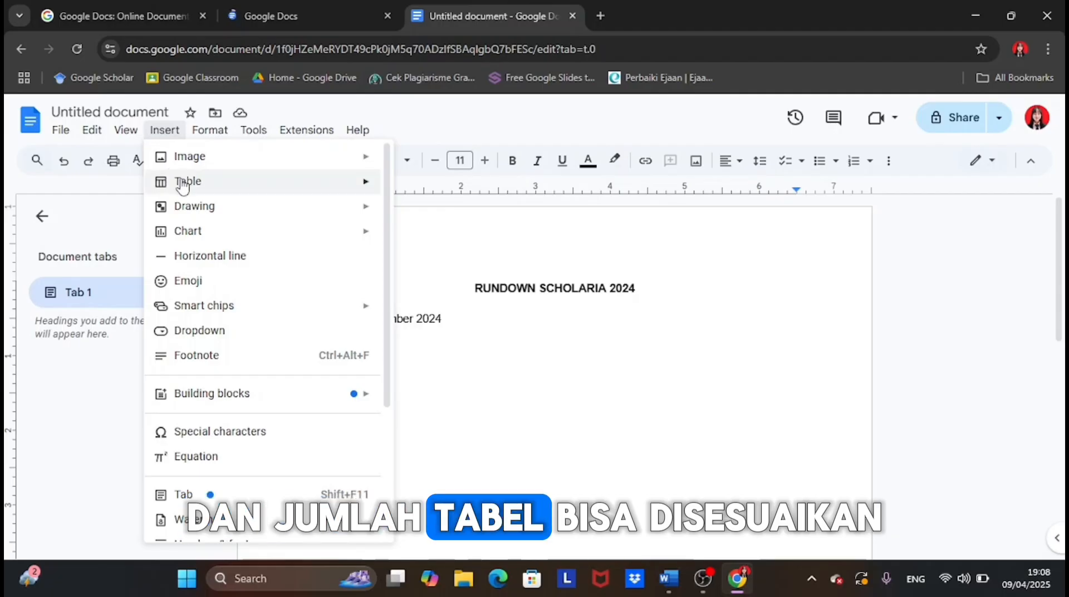
{"action": "mouse_move", "coordinate": [183, 187]}
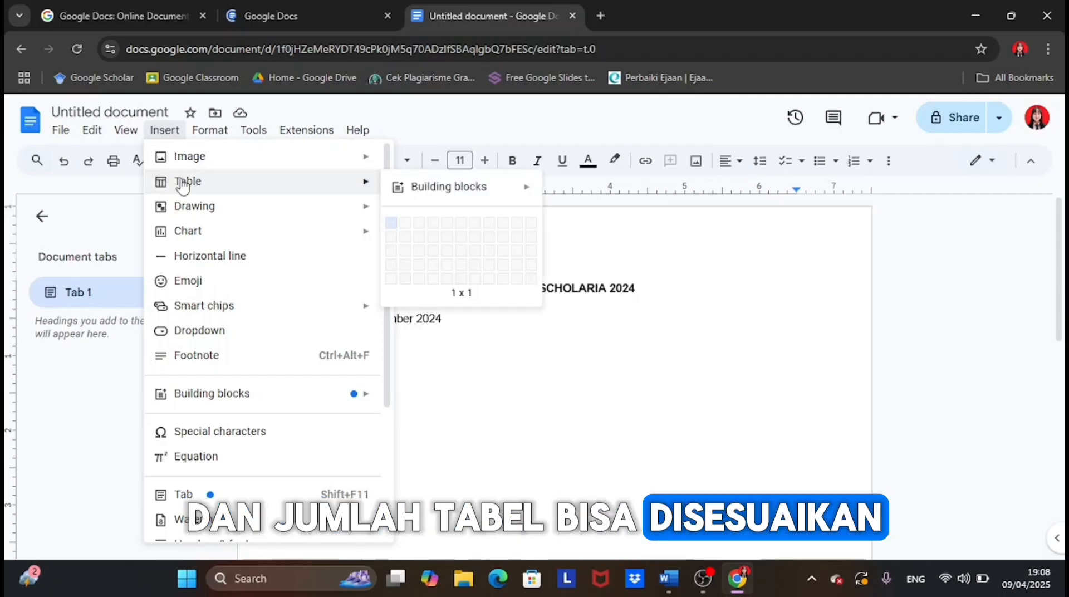
{"action": "left_click", "coordinate": [437, 243]}
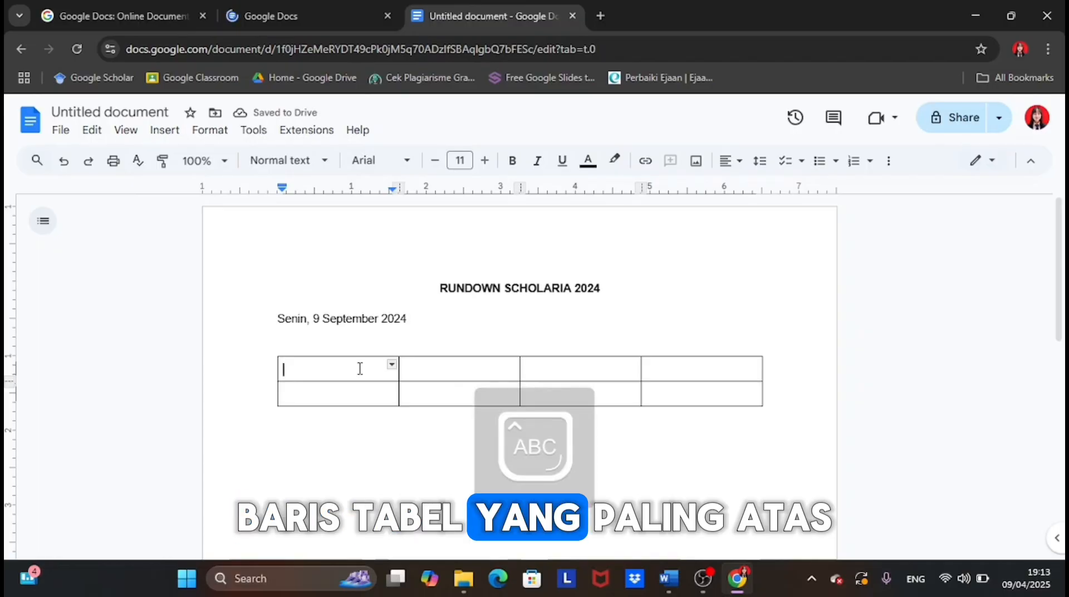
Step: Fill the table's header row with WAKTU, DURASI, KEGIATAN and KETERANGAN
{"action": "type", "text": "WAKTU"}
{"action": "key", "text": "Tab"}
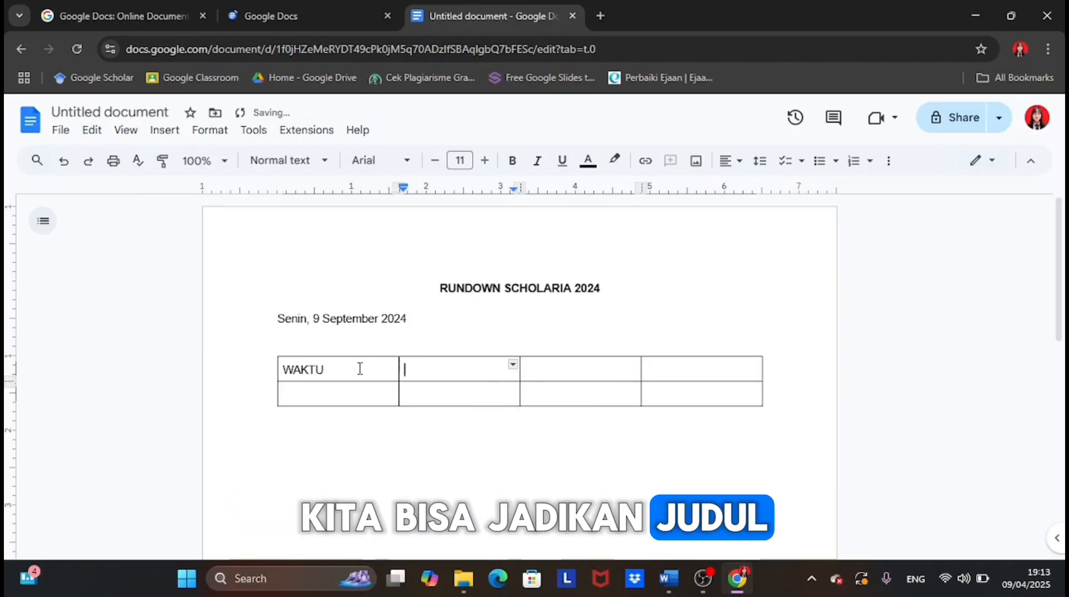
{"action": "type", "text": "DURASI"}
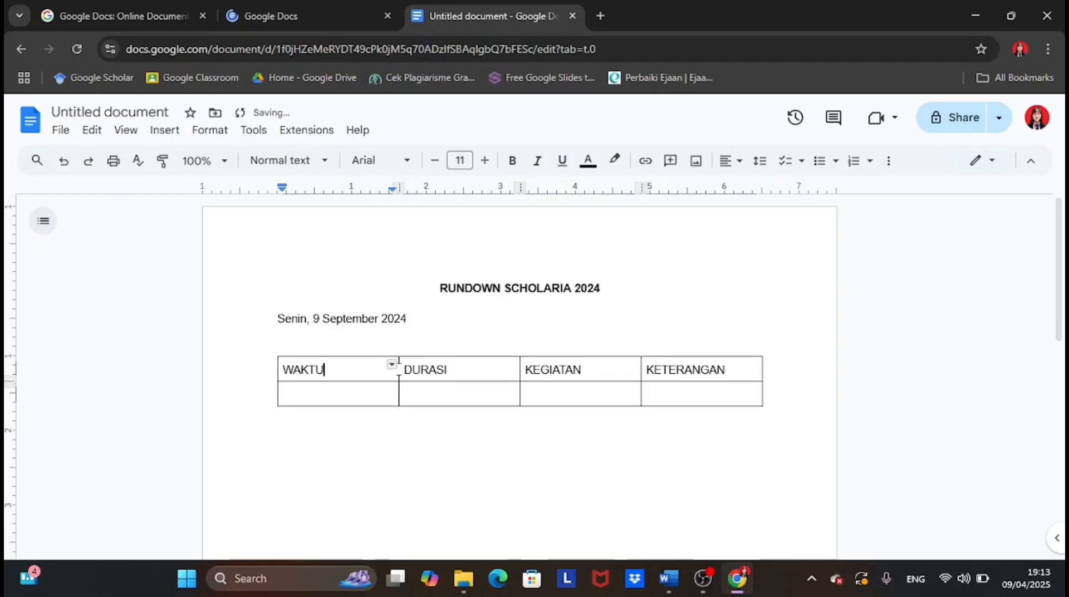
Step: Make the four header cells of the table bold and center their text
{"action": "left_click_drag", "start_coordinate": [399, 368], "coordinate": [674, 370]}
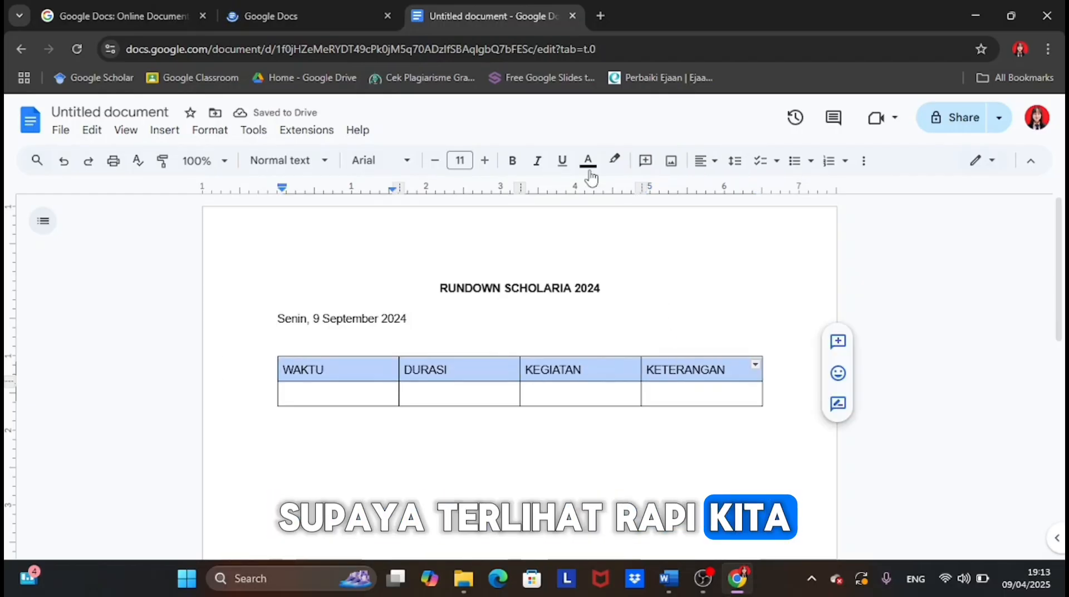
{"action": "left_click", "coordinate": [514, 165]}
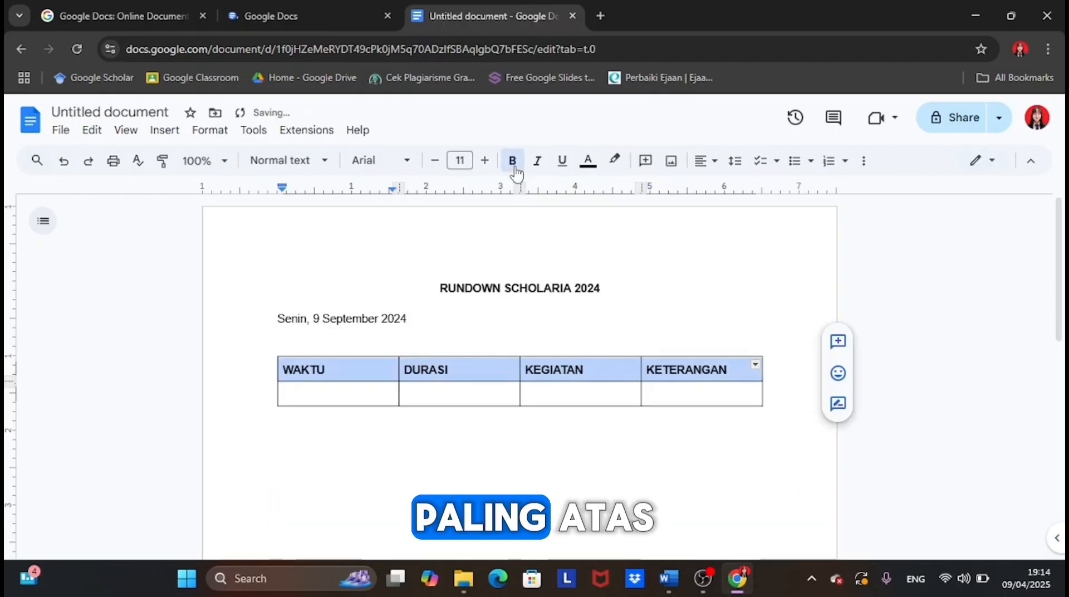
{"action": "left_click", "coordinate": [705, 161]}
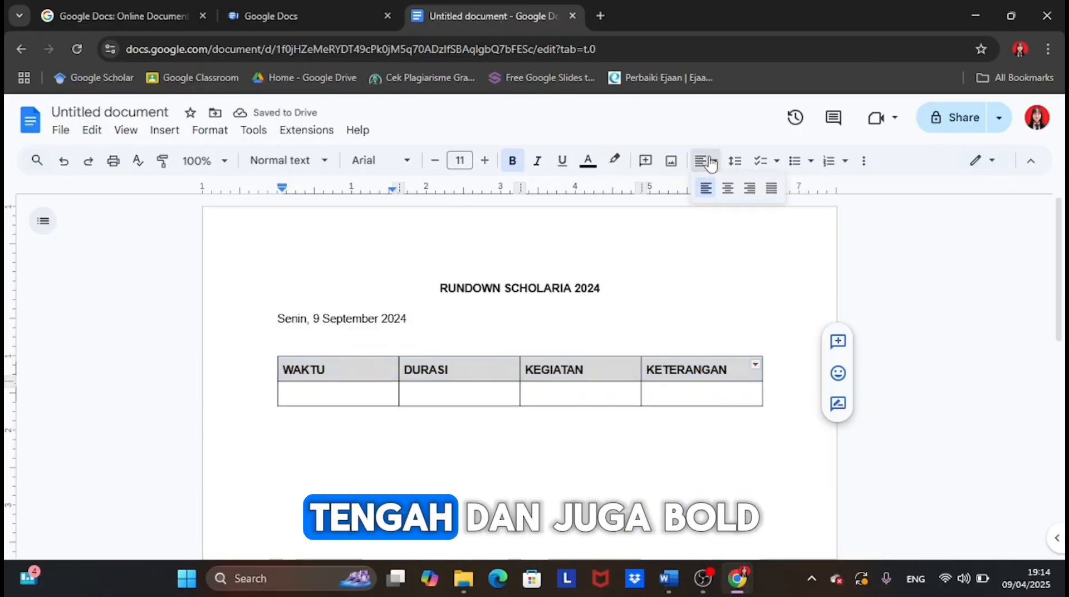
{"action": "left_click", "coordinate": [729, 190]}
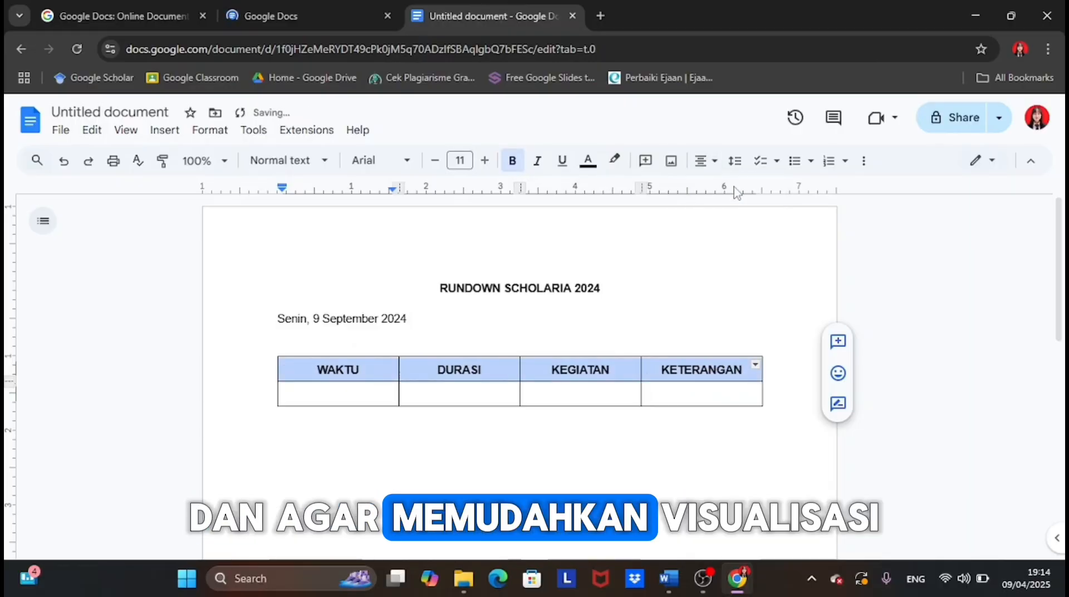
Step: Set the background color of the table's header row to dark purple
{"action": "right_click", "coordinate": [709, 368]}
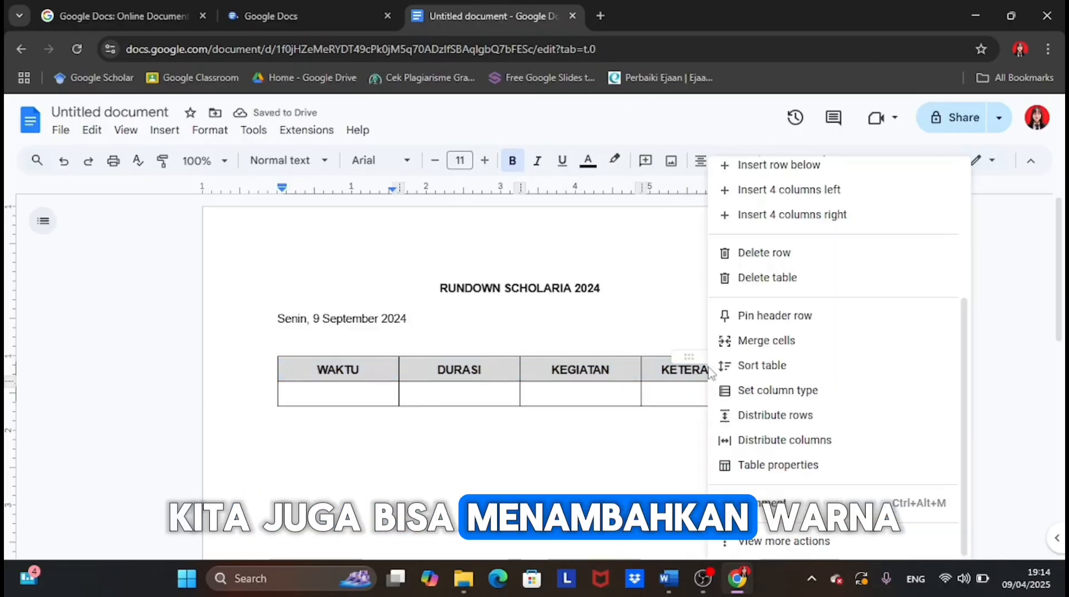
{"action": "left_click", "coordinate": [781, 466]}
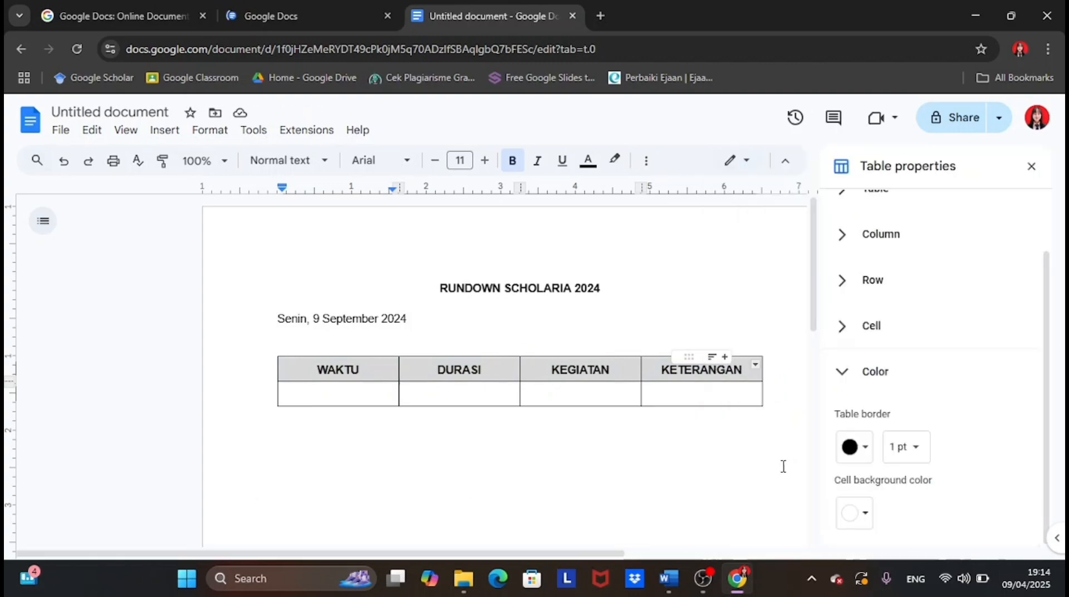
{"action": "left_click", "coordinate": [856, 514]}
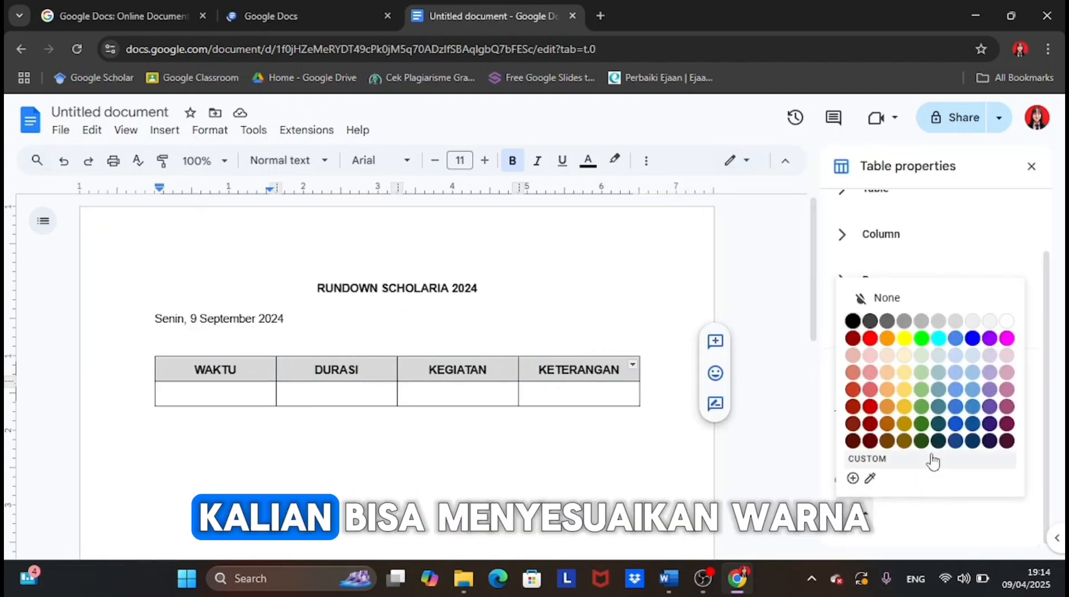
{"action": "left_click", "coordinate": [994, 407]}
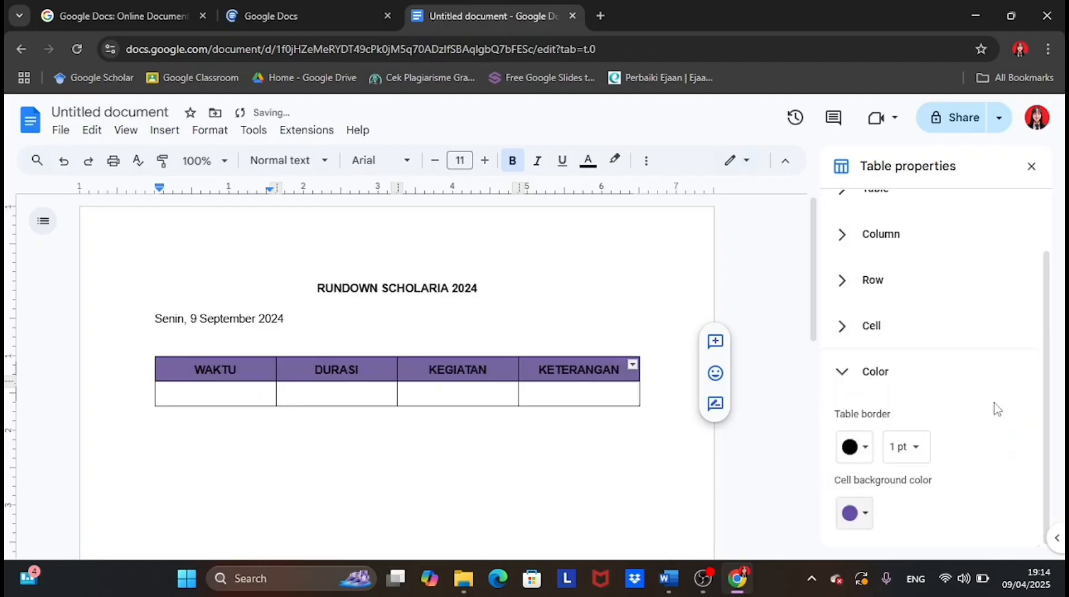
{"action": "left_click", "coordinate": [575, 501]}
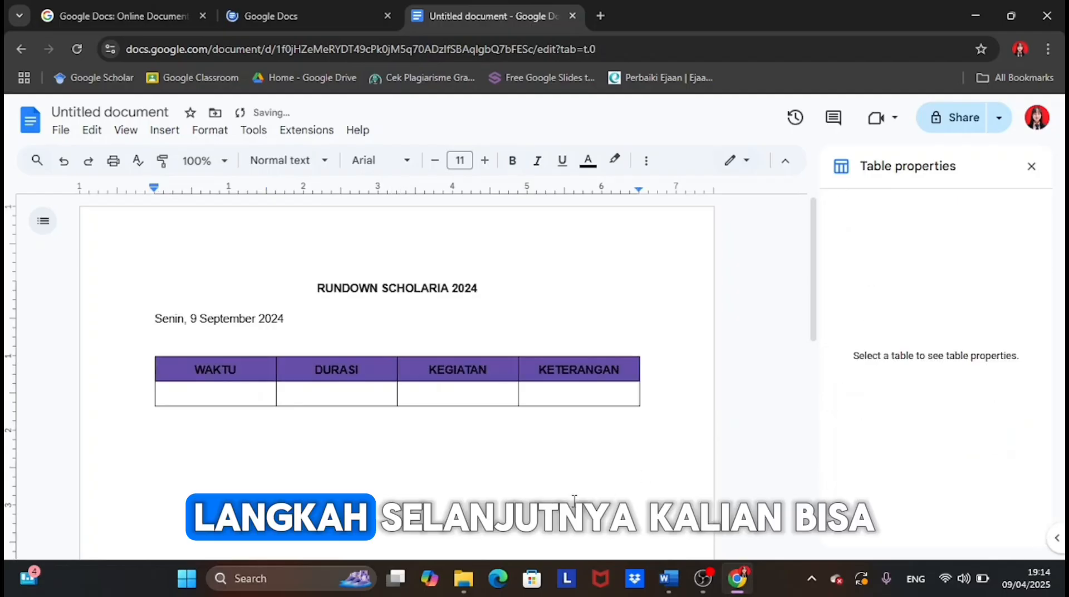
Step: Fill the row below the header with 09.00-10.00, 60', Open Gate (Mobilisasi Peserta) and Divisi Acara, and center its text
{"action": "left_click", "coordinate": [218, 398]}
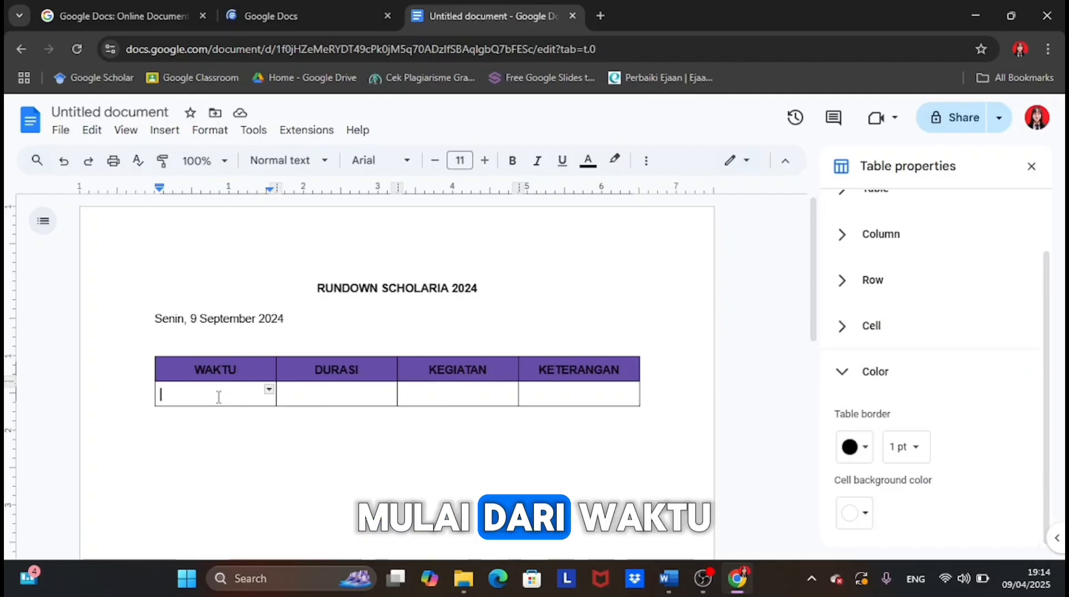
{"action": "type", "text": "09.0060"}
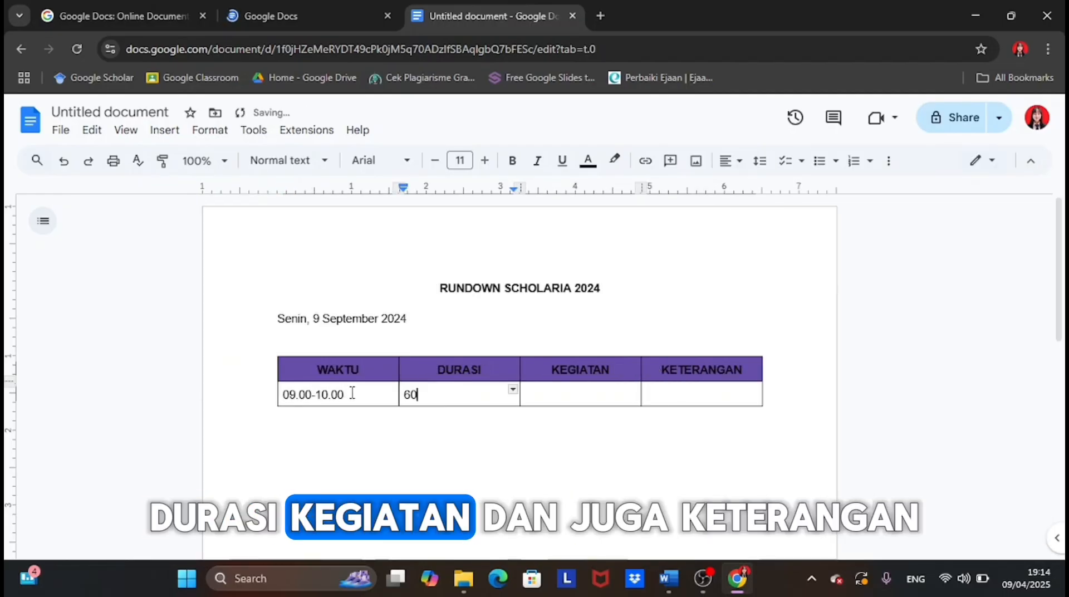
{"action": "type", "text": "'"}
{"action": "key", "text": "Tab"}
{"action": "type", "text": "Open Gate (Mobilisasi Peserta)"}
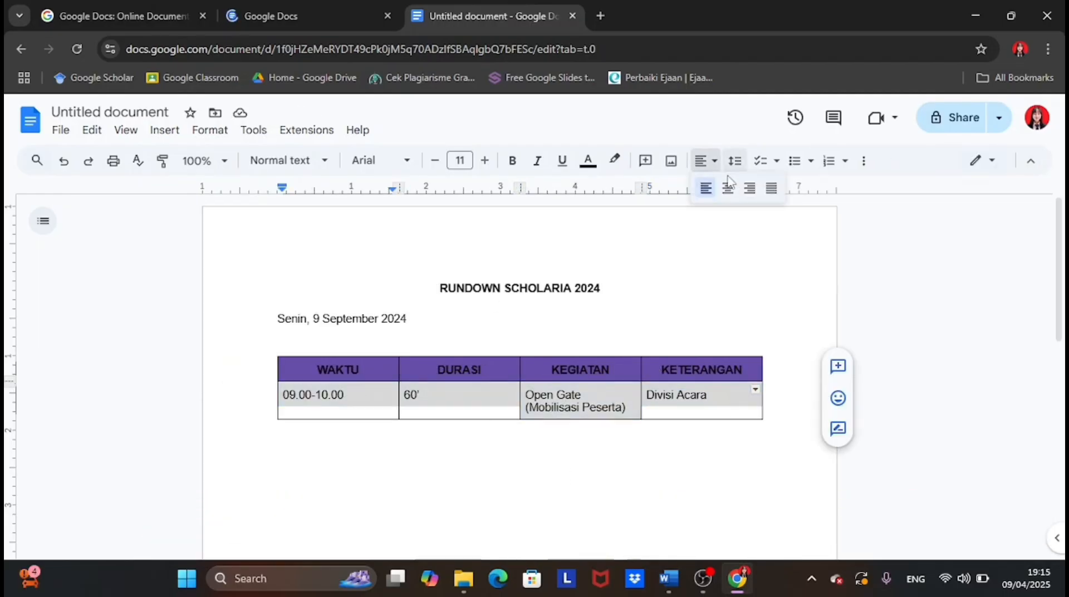
{"action": "left_click", "coordinate": [727, 190]}
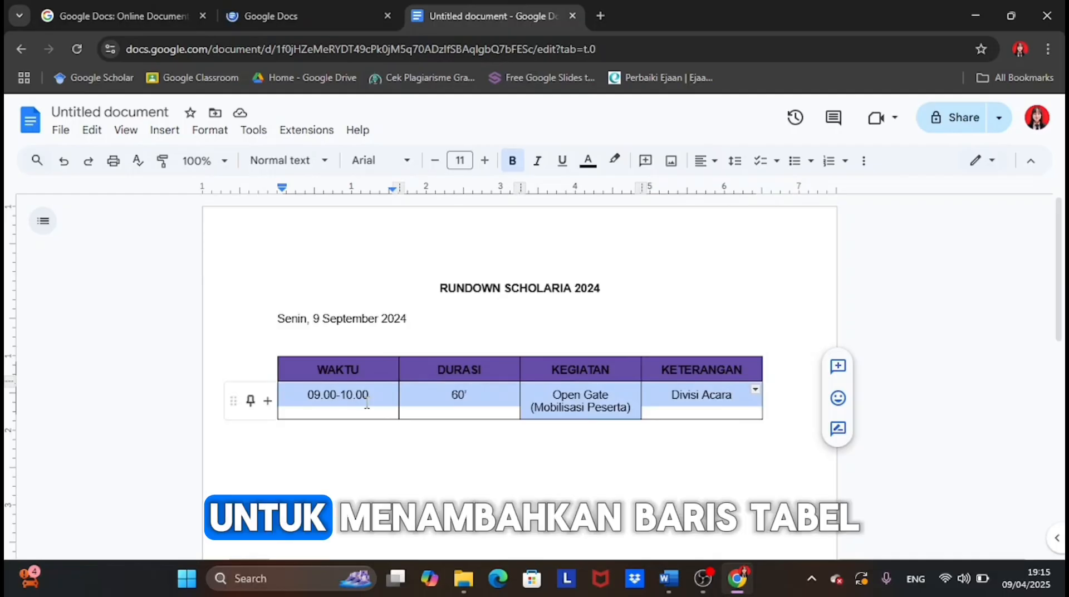
Step: Insert a row below the Open Gate row with 10.00-10.10 and the activity "Opening, Pembacaan Doa, Pembacaan Susunan Acara, dan Menyanyikan Lagu Indonesia Raya"
{"action": "right_click", "coordinate": [367, 402]}
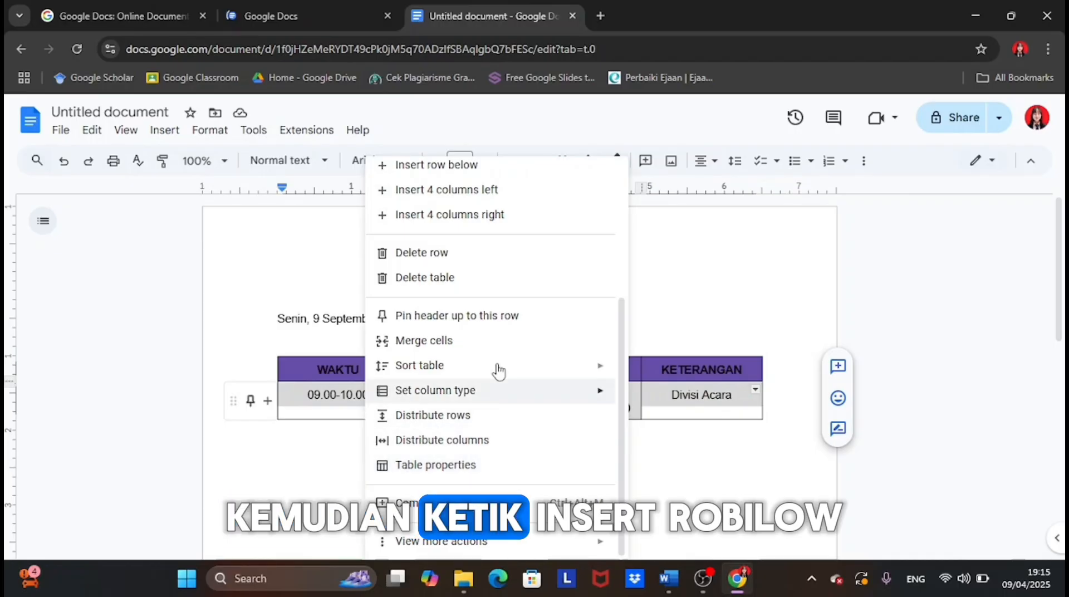
{"action": "scroll", "coordinate": [495, 299], "scroll_direction": "up", "scroll_amount": 2}
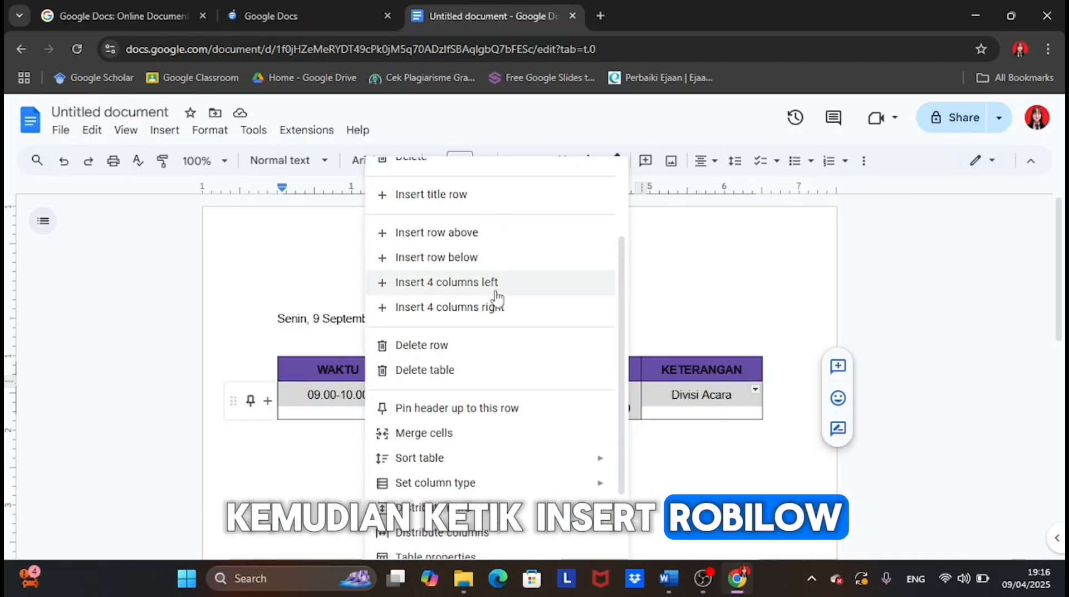
{"action": "left_click", "coordinate": [485, 257]}
{"action": "left_click", "coordinate": [346, 433]}
{"action": "type", "text": "10.00-10.10"}
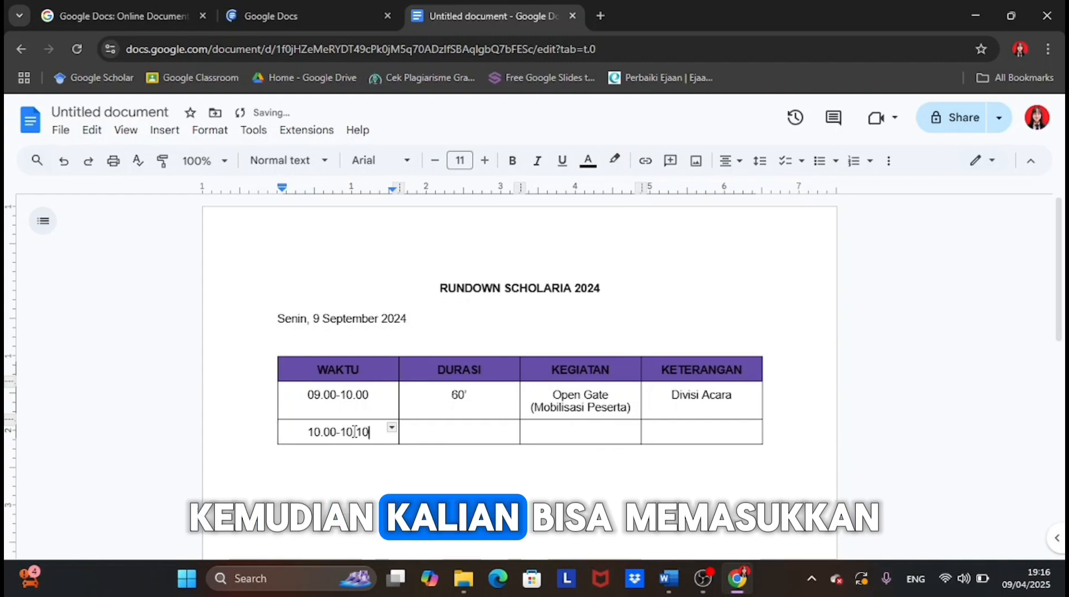
{"action": "type", "text": "Opening, Pembacaan Doa, Pembacaan Susunan Acara, dan Menyanyikan Lagu Indonesia Raya"}
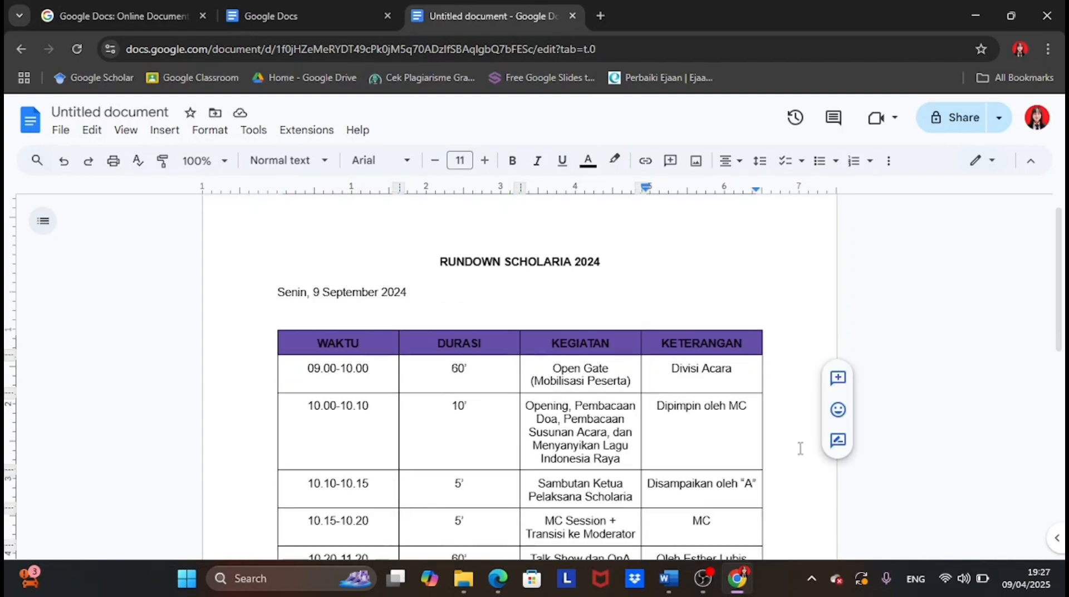
{"action": "scroll", "coordinate": [801, 446], "scroll_direction": "down", "scroll_amount": 2}
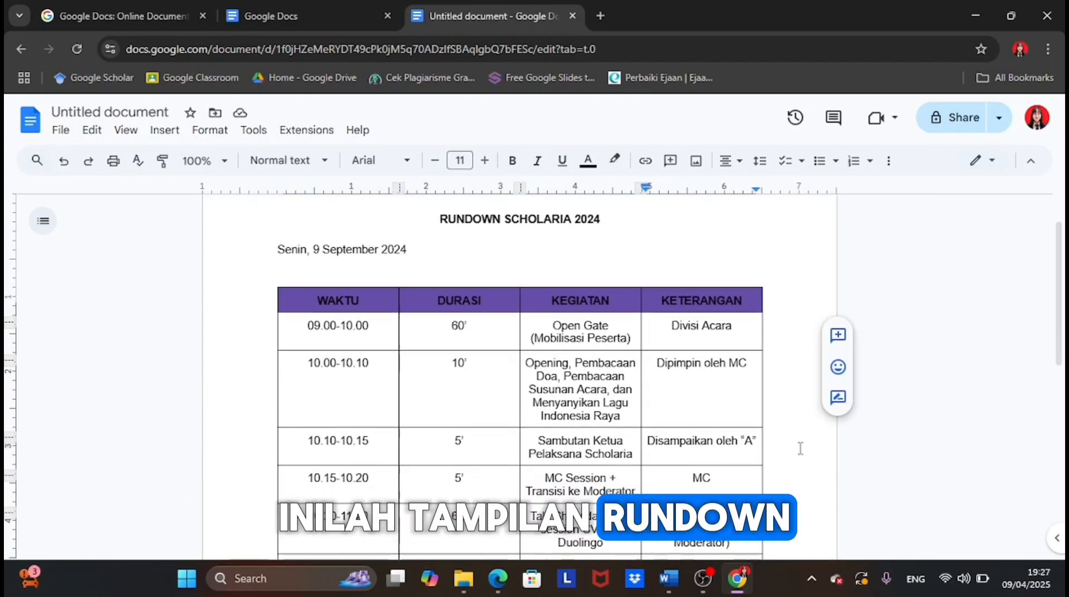
{"action": "scroll", "coordinate": [800, 449], "scroll_direction": "down", "scroll_amount": 4}
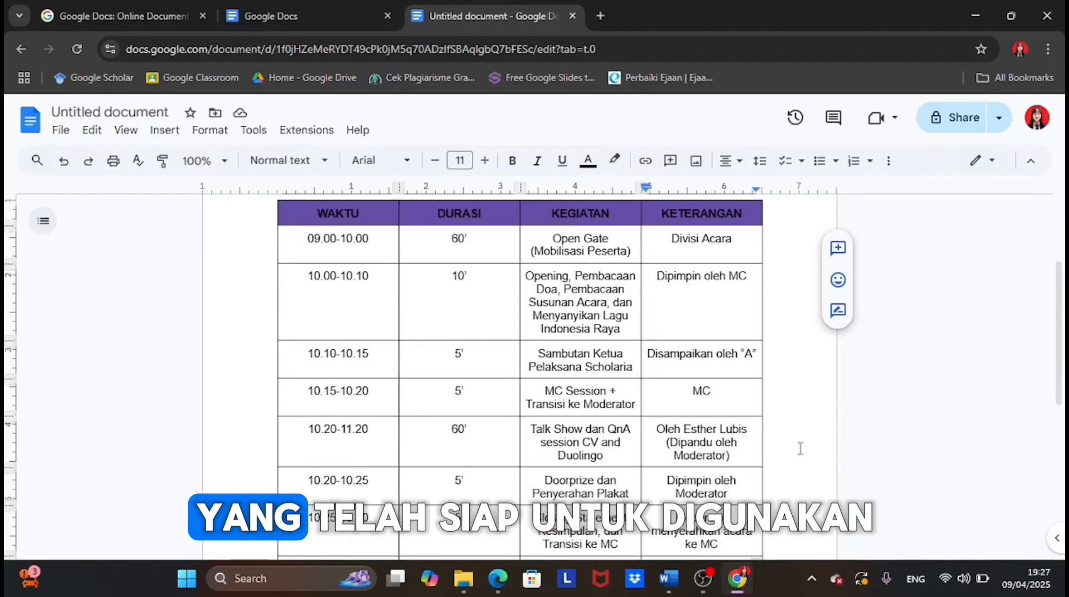
{"action": "scroll", "coordinate": [800, 448], "scroll_direction": "up", "scroll_amount": 4}
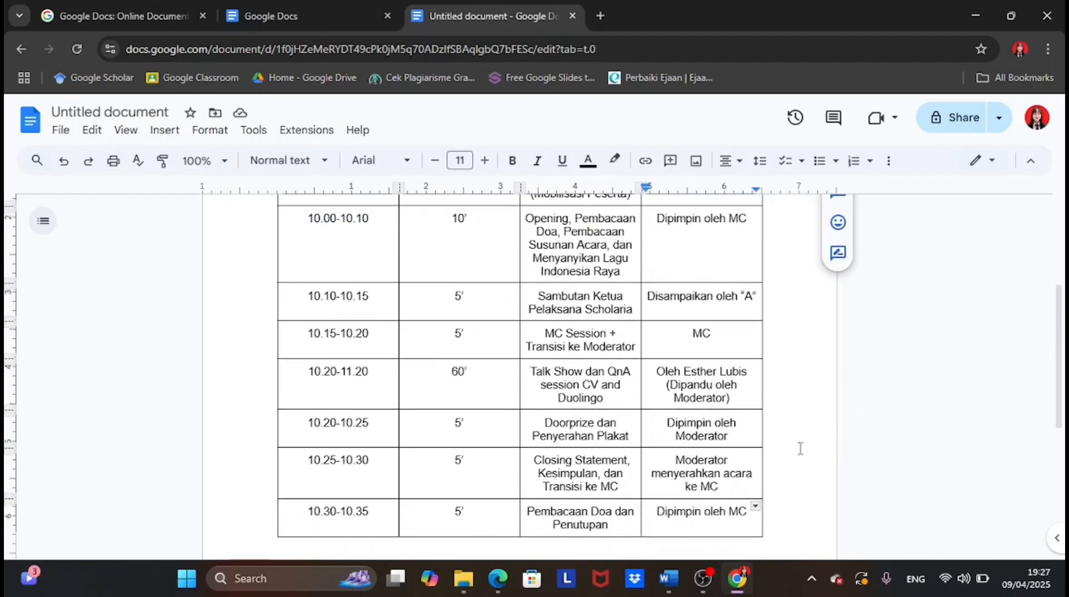
{"action": "scroll", "coordinate": [800, 449], "scroll_direction": "up", "scroll_amount": 1}
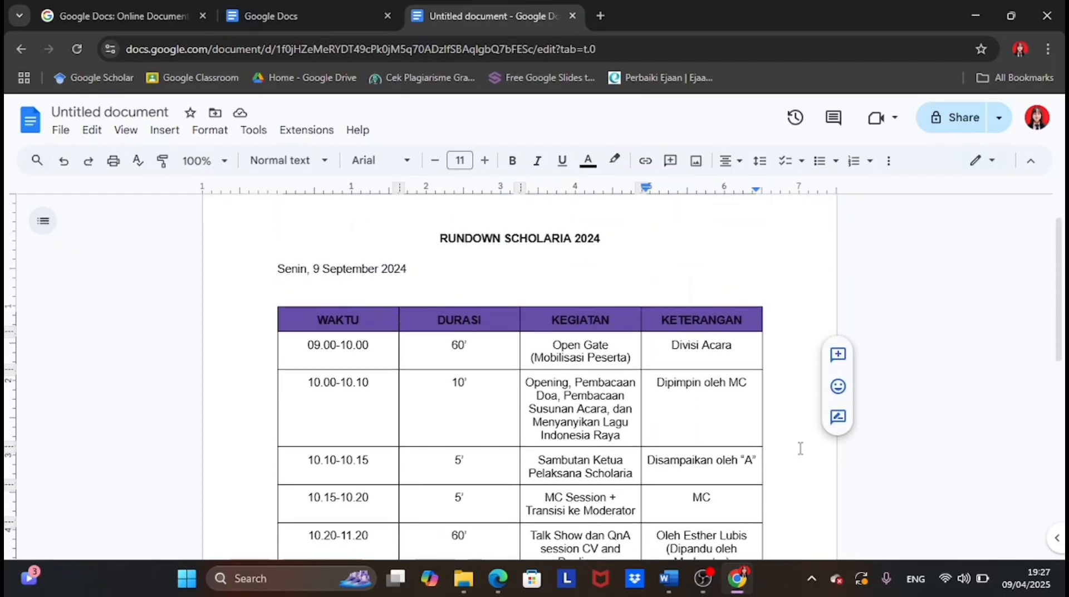
Step: Review the time, duration, activity and notes of the Open Gate row and the remaining rows of the rundown table
{"action": "left_click", "coordinate": [801, 449]}
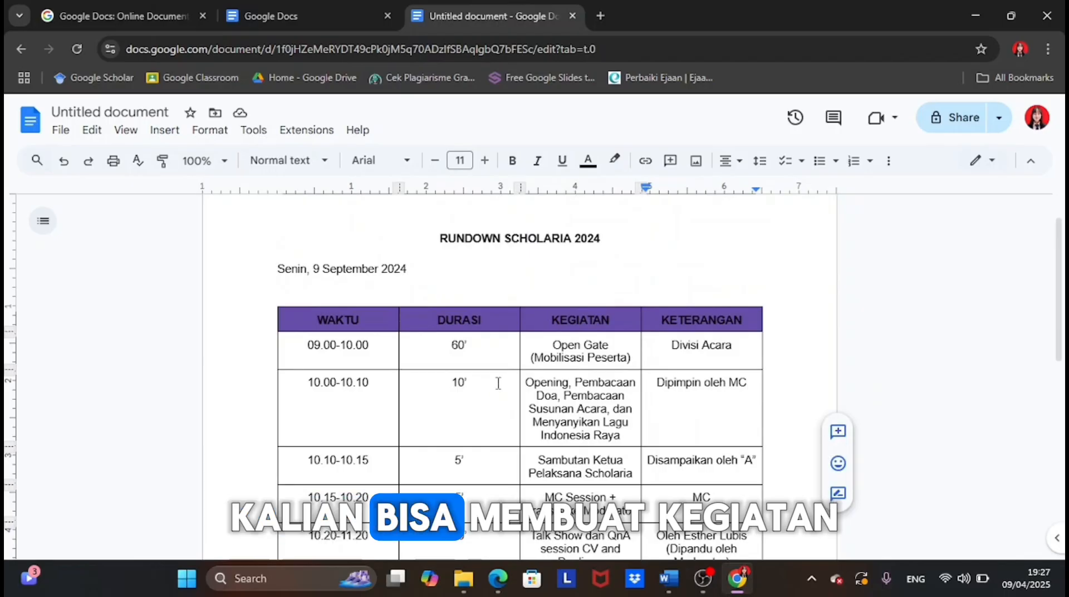
{"action": "mouse_move", "coordinate": [306, 350]}
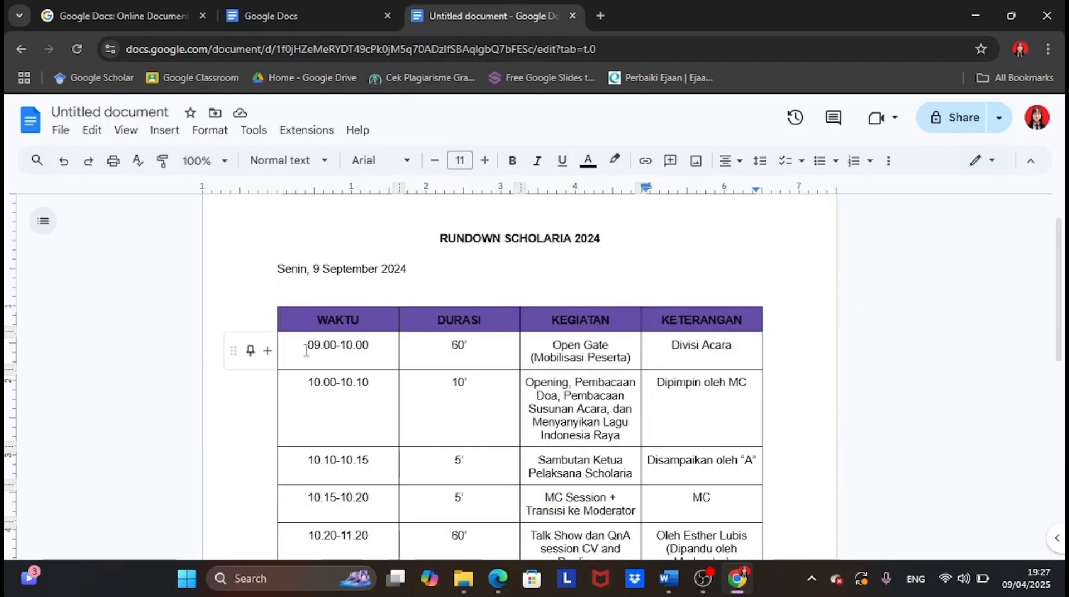
{"action": "left_click_drag", "start_coordinate": [374, 351], "coordinate": [377, 352]}
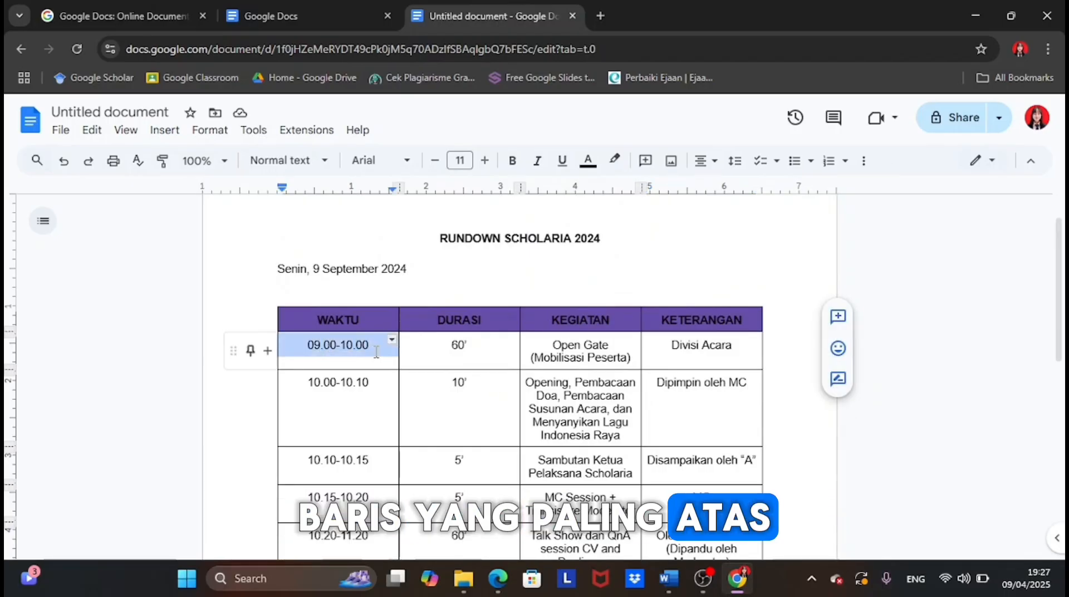
{"action": "left_click", "coordinate": [471, 350]}
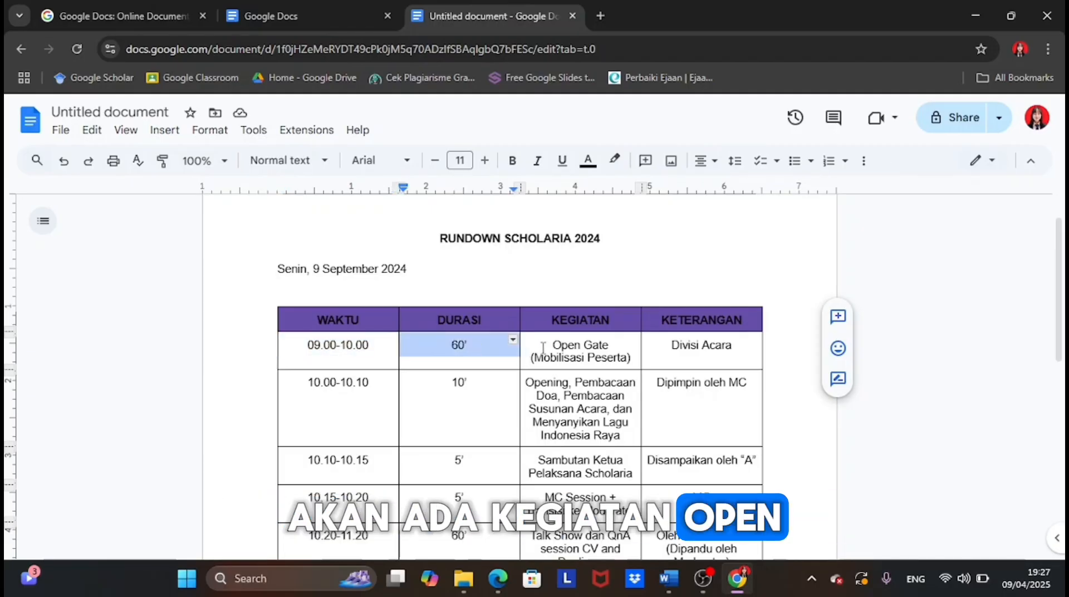
{"action": "left_click_drag", "start_coordinate": [545, 347], "coordinate": [581, 347]}
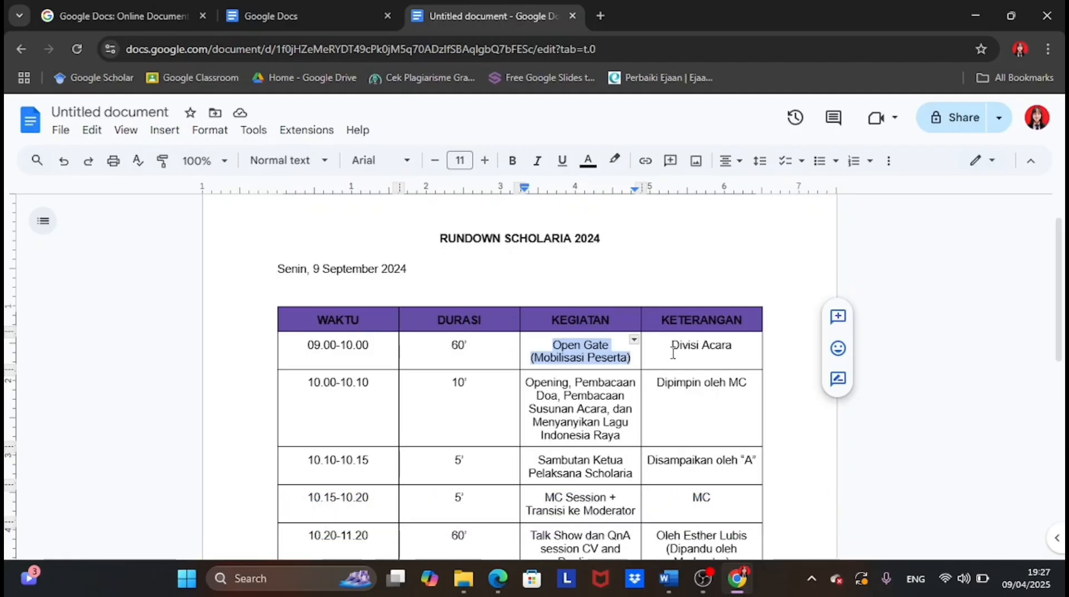
{"action": "left_click_drag", "start_coordinate": [673, 351], "coordinate": [751, 346]}
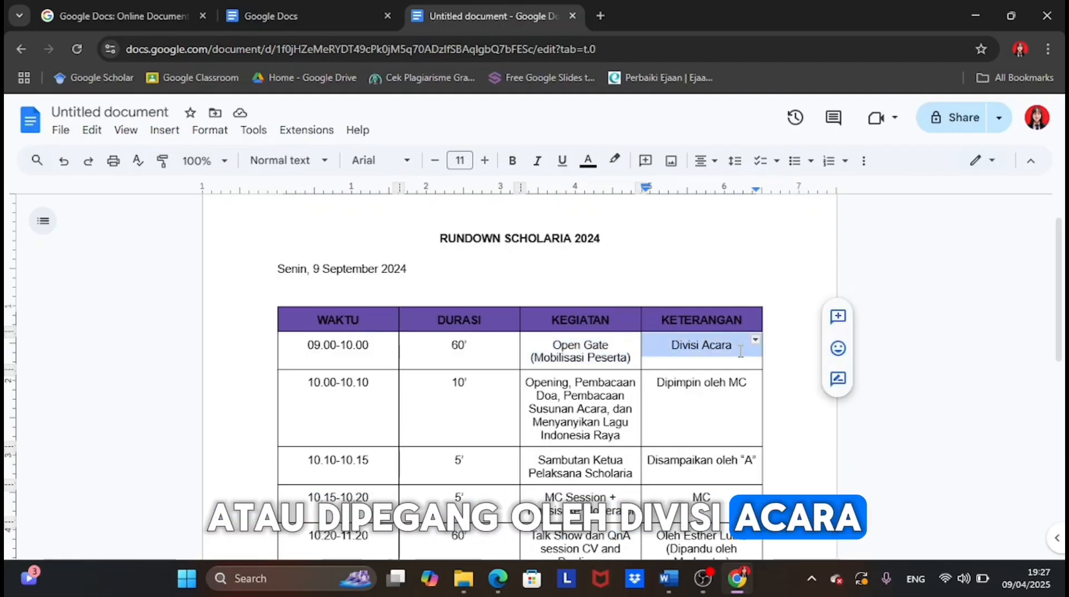
{"action": "scroll", "coordinate": [776, 391], "scroll_direction": "down", "scroll_amount": 1}
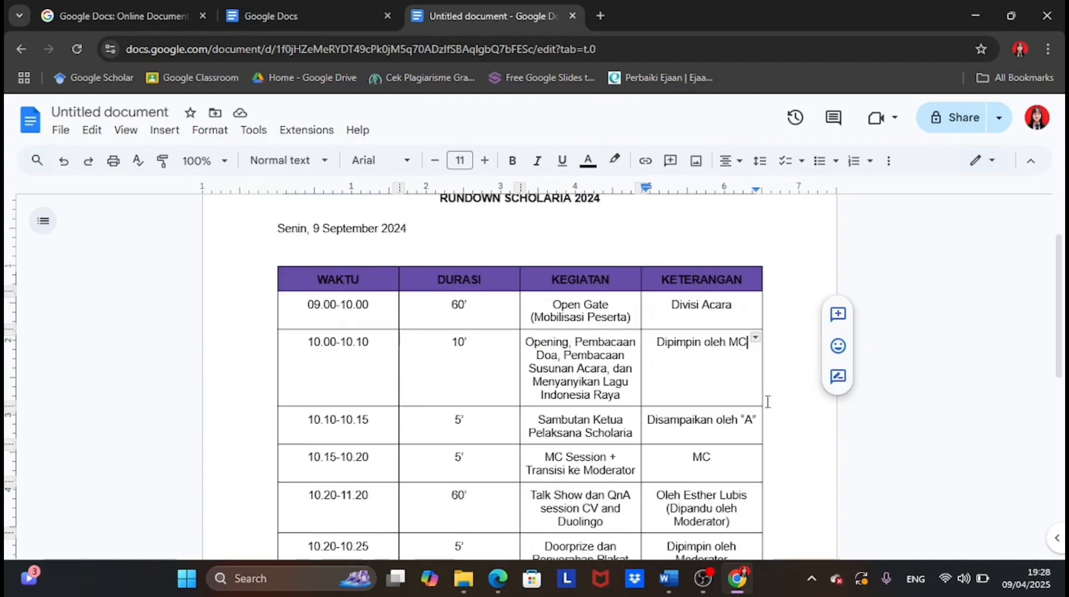
{"action": "left_click", "coordinate": [768, 401]}
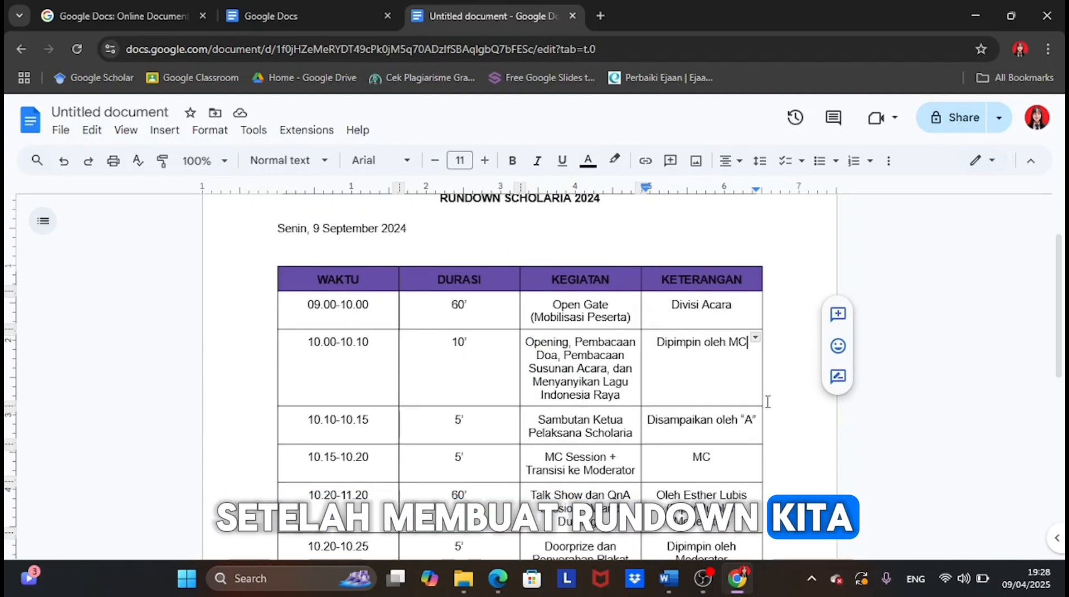
{"action": "scroll", "coordinate": [768, 401], "scroll_direction": "down", "scroll_amount": 3}
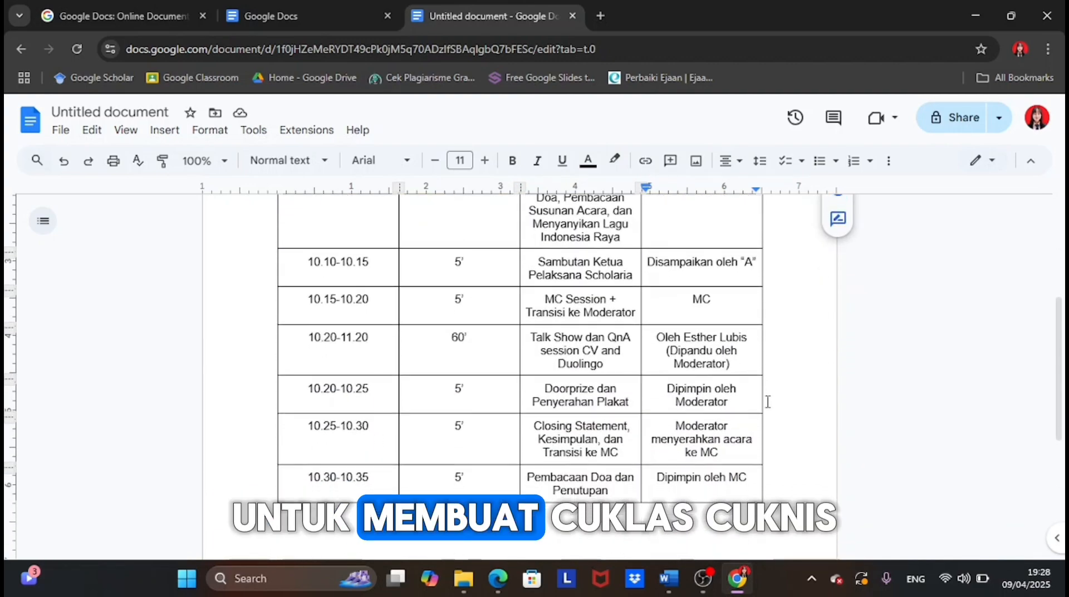
Step: Change the page orientation of the whole document to landscape
{"action": "scroll", "coordinate": [768, 401], "scroll_direction": "up", "scroll_amount": 5}
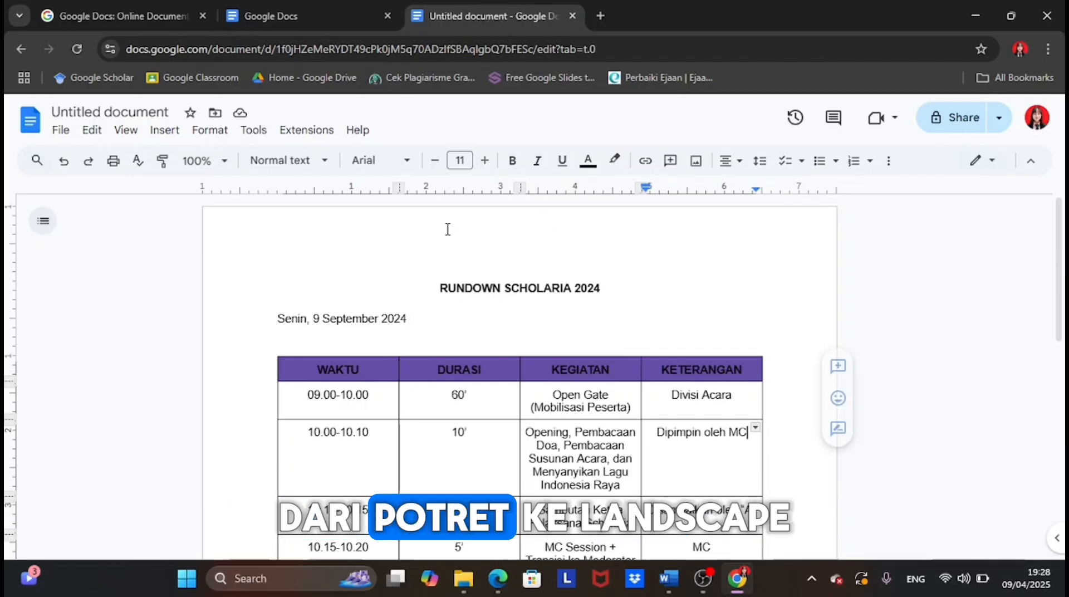
{"action": "left_click", "coordinate": [210, 131]}
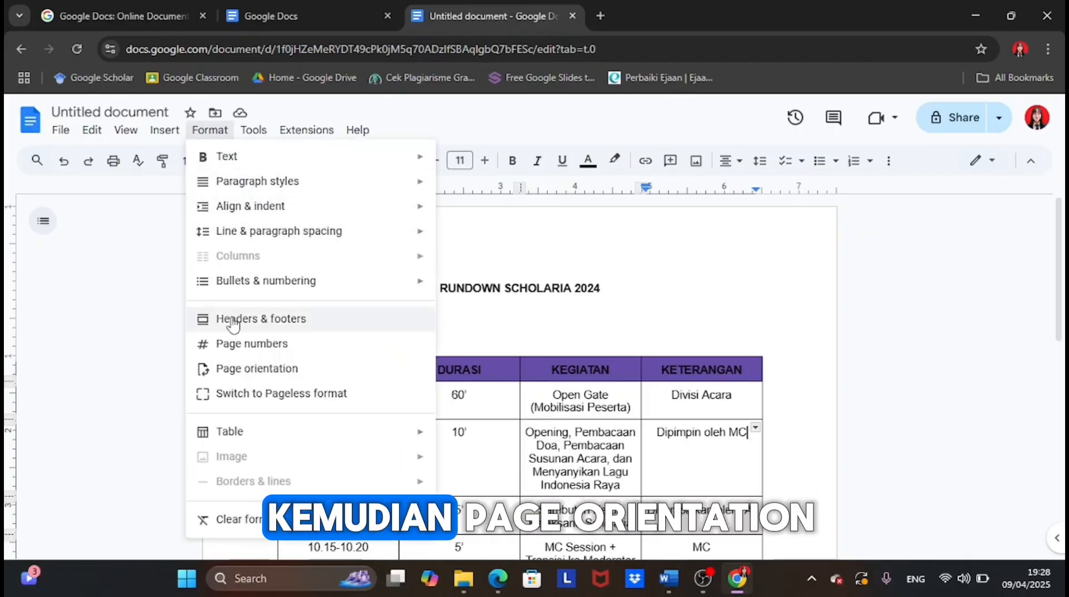
{"action": "left_click", "coordinate": [239, 369]}
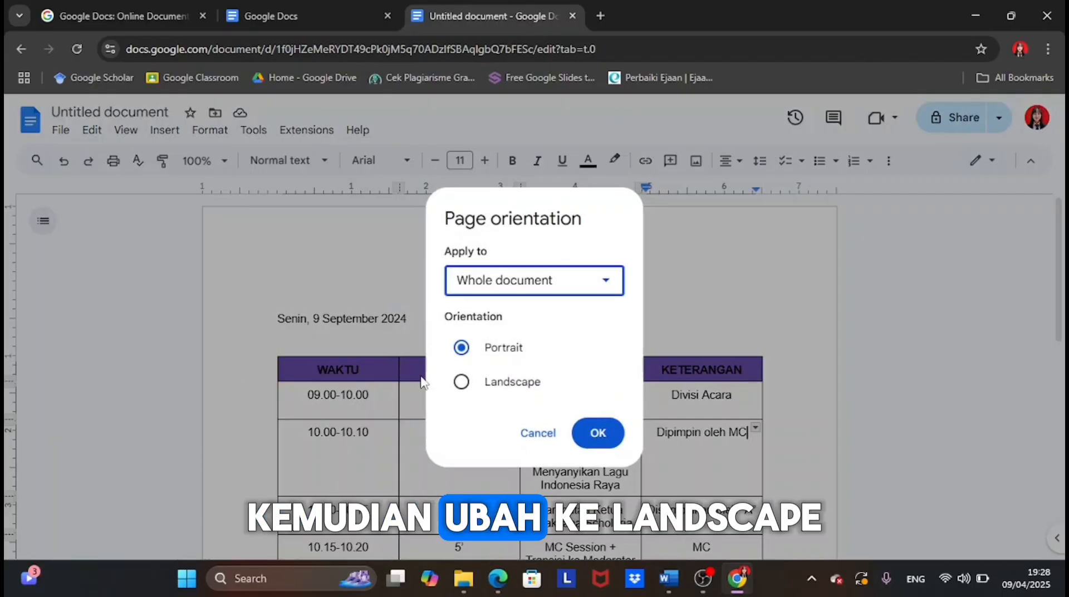
{"action": "left_click", "coordinate": [461, 382]}
{"action": "left_click", "coordinate": [597, 433]}
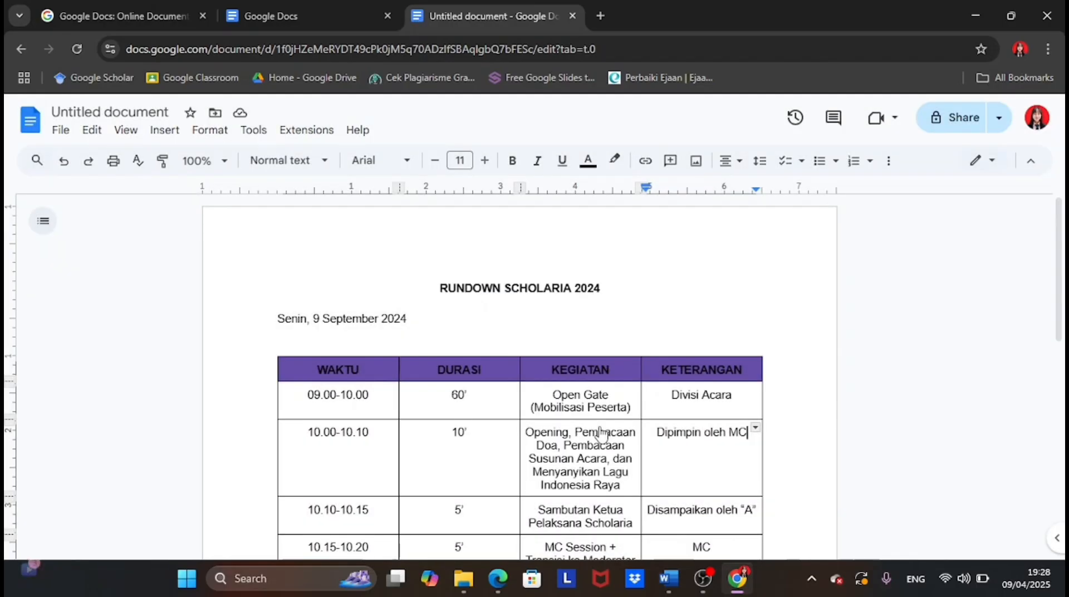
Step: Insert four empty columns to the right of the table's KETERANGAN column
{"action": "left_click_drag", "start_coordinate": [723, 324], "coordinate": [763, 482]}
{"action": "right_click", "coordinate": [764, 487]}
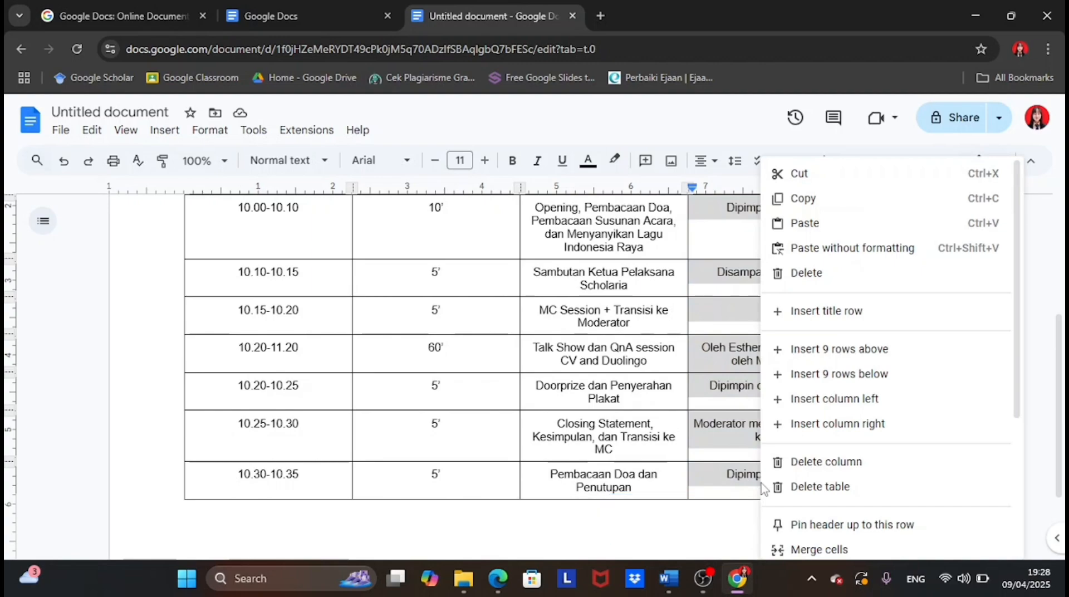
{"action": "left_click", "coordinate": [833, 423]}
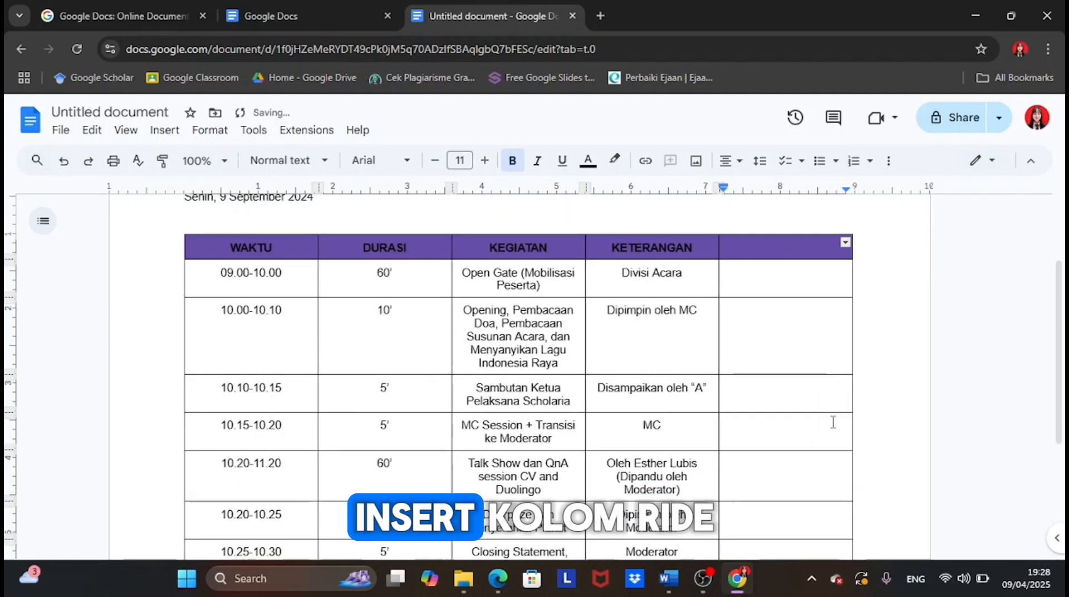
{"action": "left_click_drag", "start_coordinate": [787, 251], "coordinate": [812, 480]}
{"action": "right_click", "coordinate": [811, 480]}
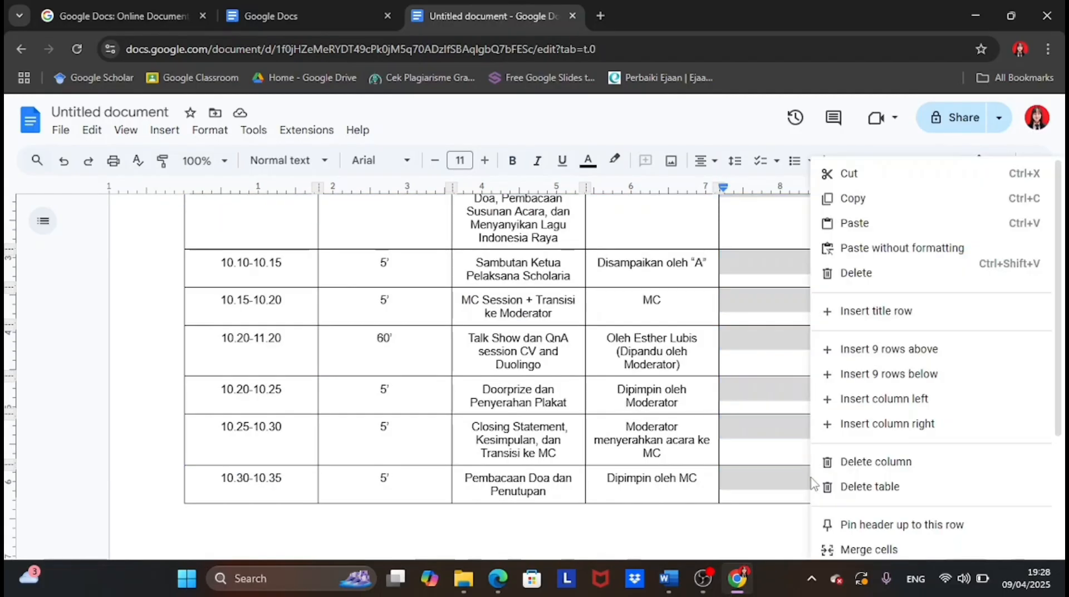
{"action": "left_click", "coordinate": [882, 429]}
{"action": "left_click_drag", "start_coordinate": [694, 245], "coordinate": [697, 321]}
{"action": "right_click", "coordinate": [714, 323]}
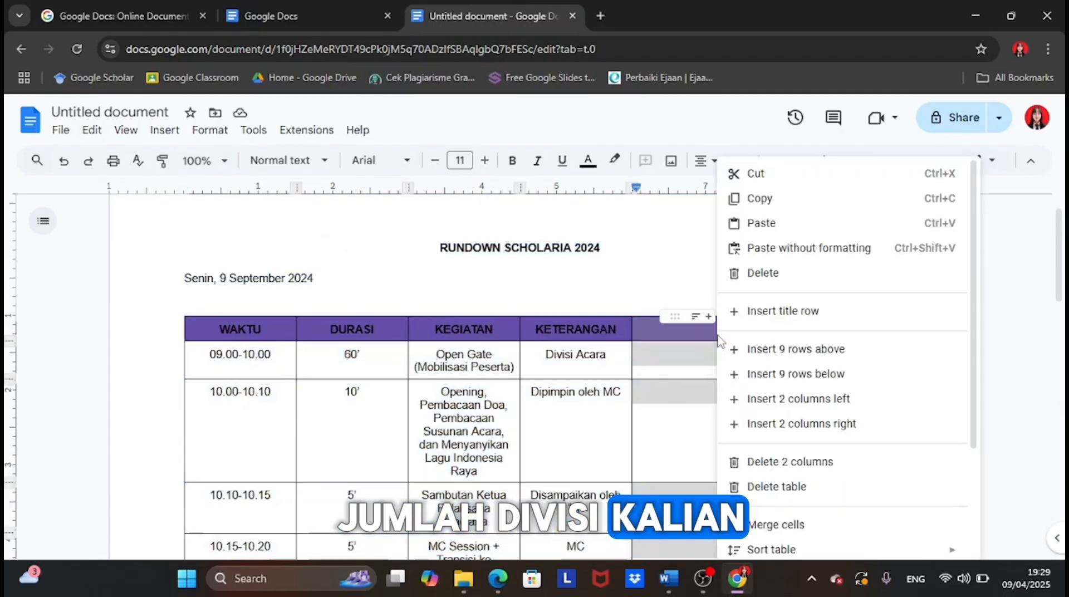
{"action": "left_click", "coordinate": [807, 422]}
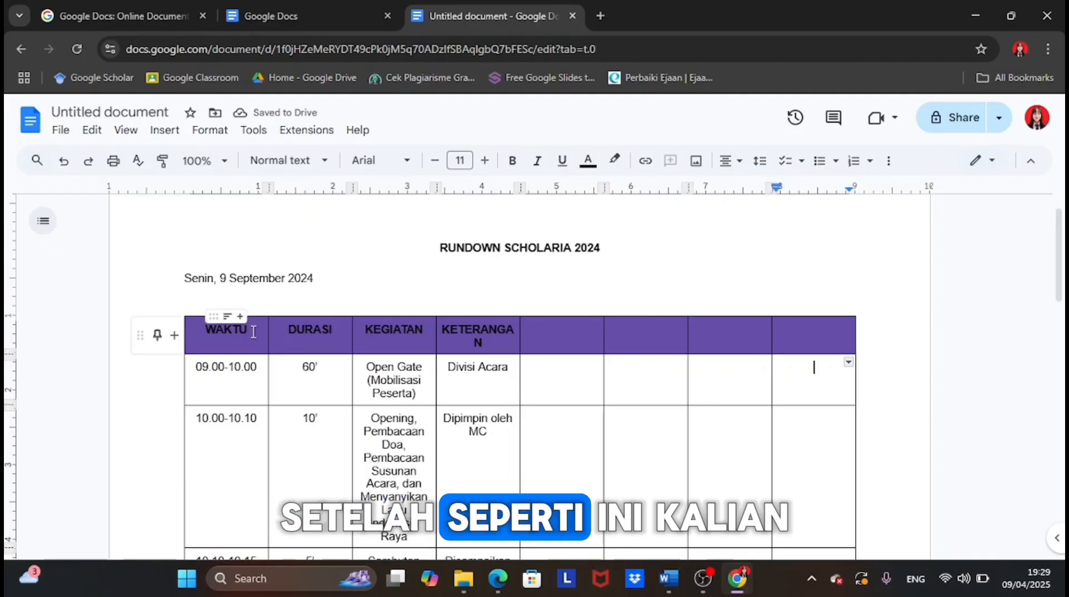
Step: Insert an empty row directly below the table's header row
{"action": "left_click_drag", "start_coordinate": [302, 325], "coordinate": [817, 351]}
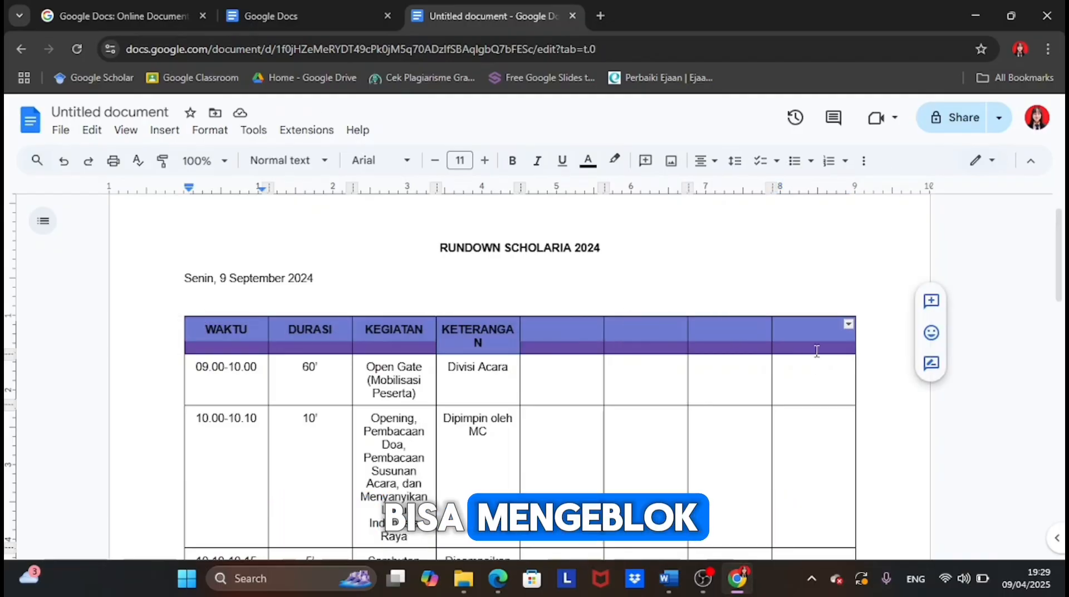
{"action": "right_click", "coordinate": [804, 340]}
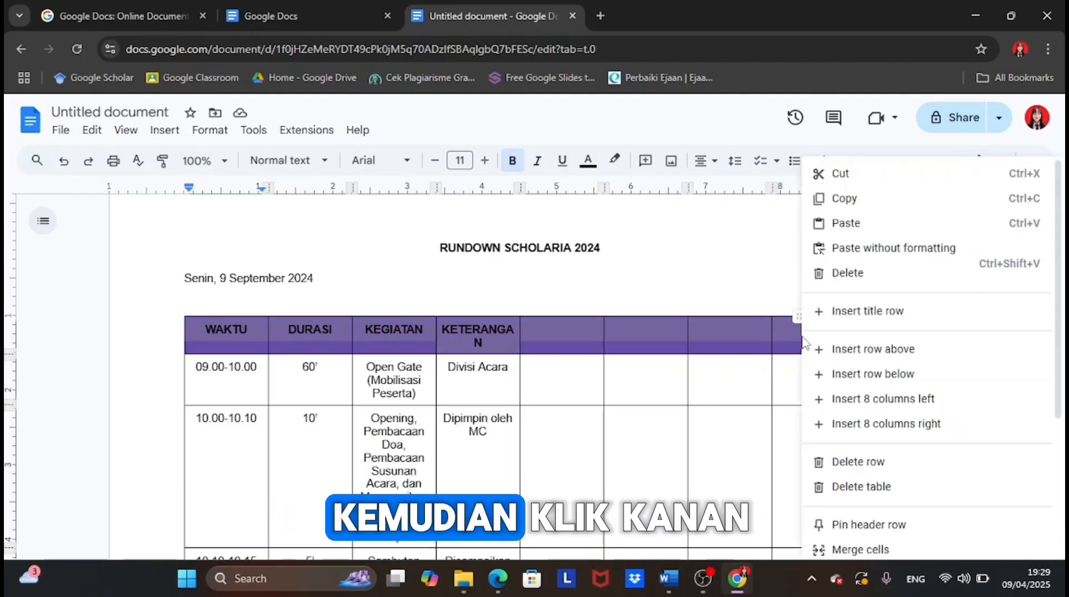
{"action": "left_click", "coordinate": [846, 373]}
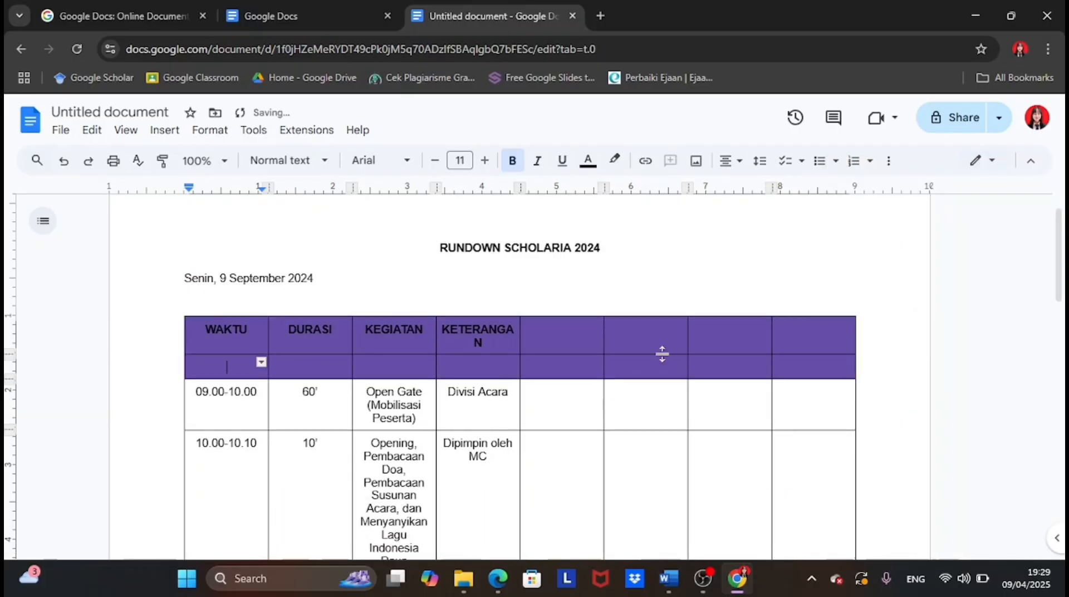
Step: Merge the four empty cells after KETERANGAN in the first header row into one cell
{"action": "left_click_drag", "start_coordinate": [568, 338], "coordinate": [638, 328]}
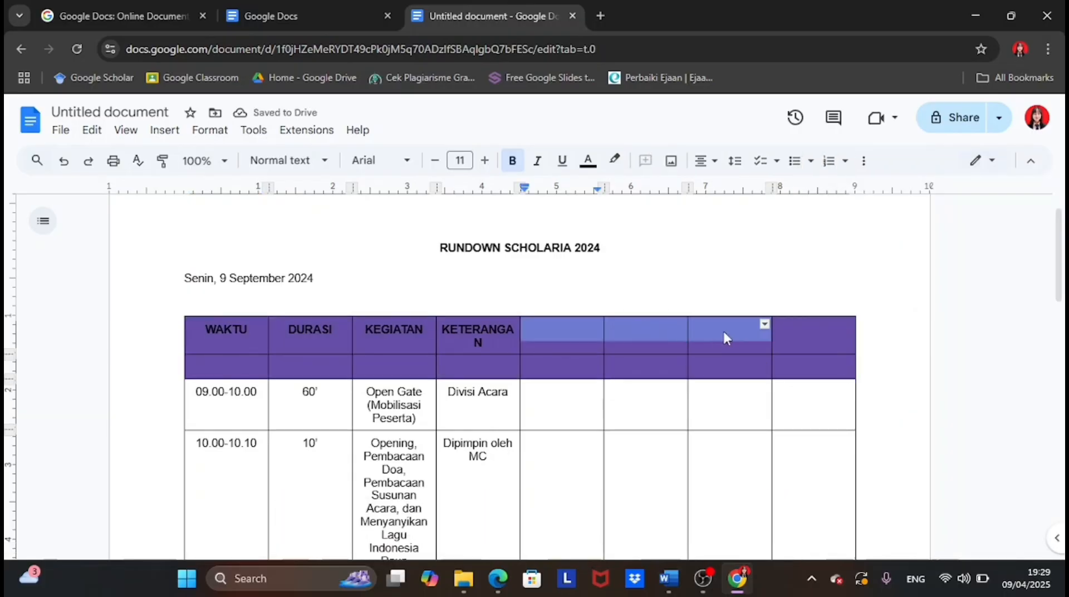
{"action": "left_click_drag", "start_coordinate": [724, 337], "coordinate": [793, 329]}
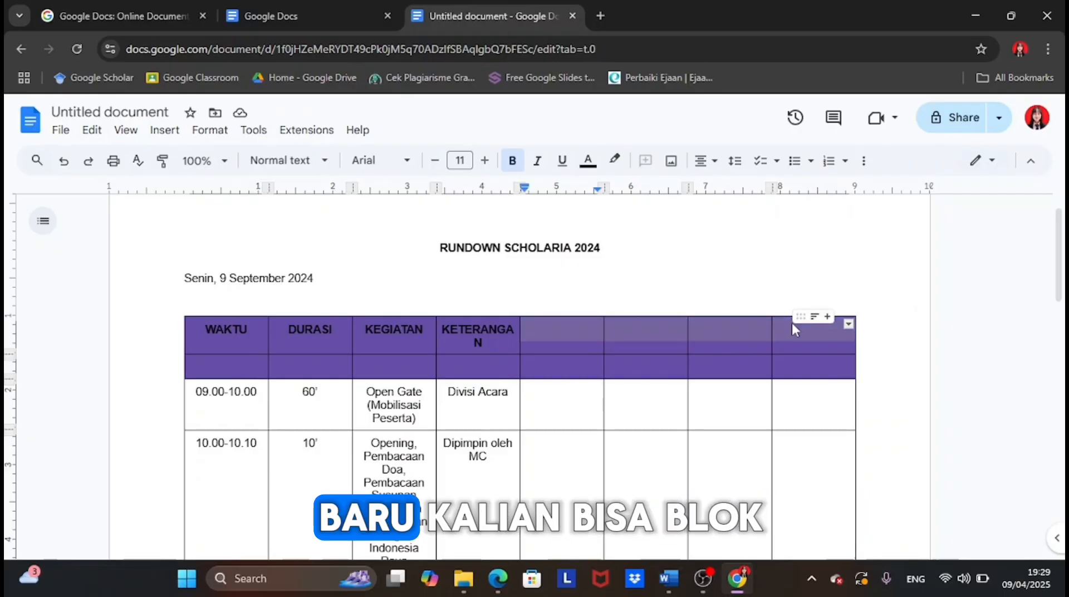
{"action": "right_click", "coordinate": [792, 323]}
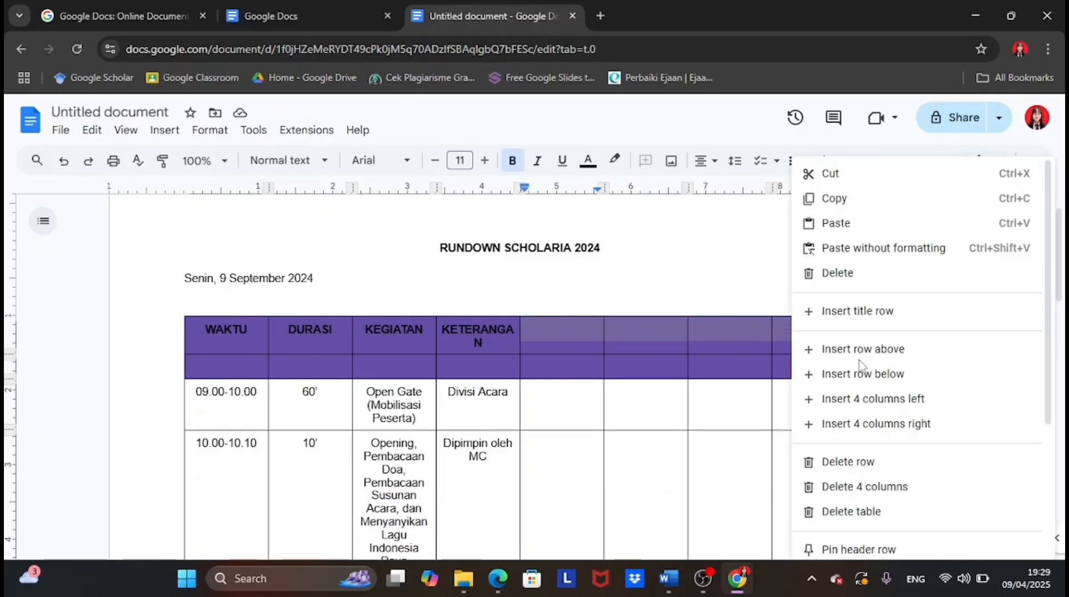
{"action": "scroll", "coordinate": [863, 396], "scroll_direction": "down", "scroll_amount": 2}
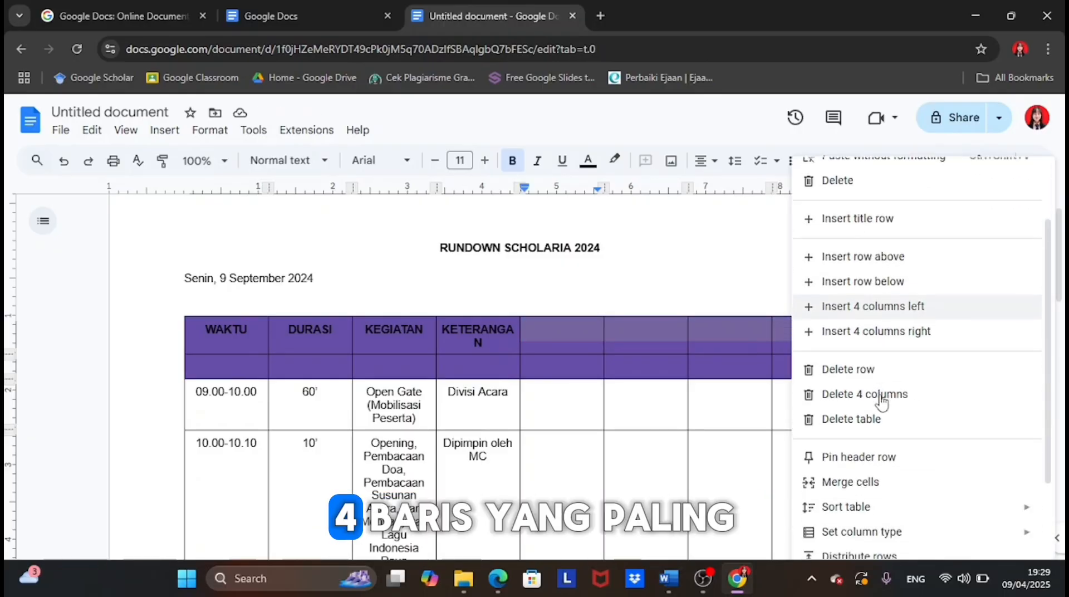
{"action": "left_click", "coordinate": [852, 474]}
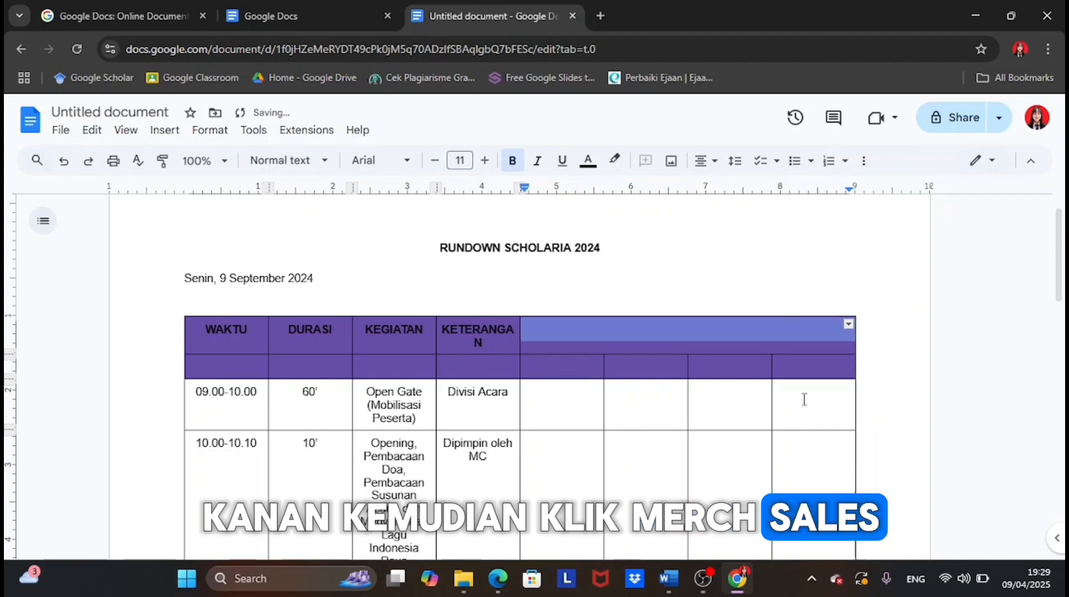
Step: Enter the heading DIVISI in capitals in the merged header cell
{"action": "type", "text": "divisi"}
{"action": "key", "text": "BackSpace"}
{"action": "key", "text": "BackSpace"}
{"action": "key", "text": "BackSpace"}
{"action": "key", "text": "BackSpace"}
{"action": "key", "text": "BackSpace"}
{"action": "key", "text": "BackSpace"}
{"action": "type", "text": "DIVISI"}
Step: Fill the four cells under DIVISI with the subheadings ACARA, PR, OP and CREDIV
{"action": "left_click", "coordinate": [567, 370]}
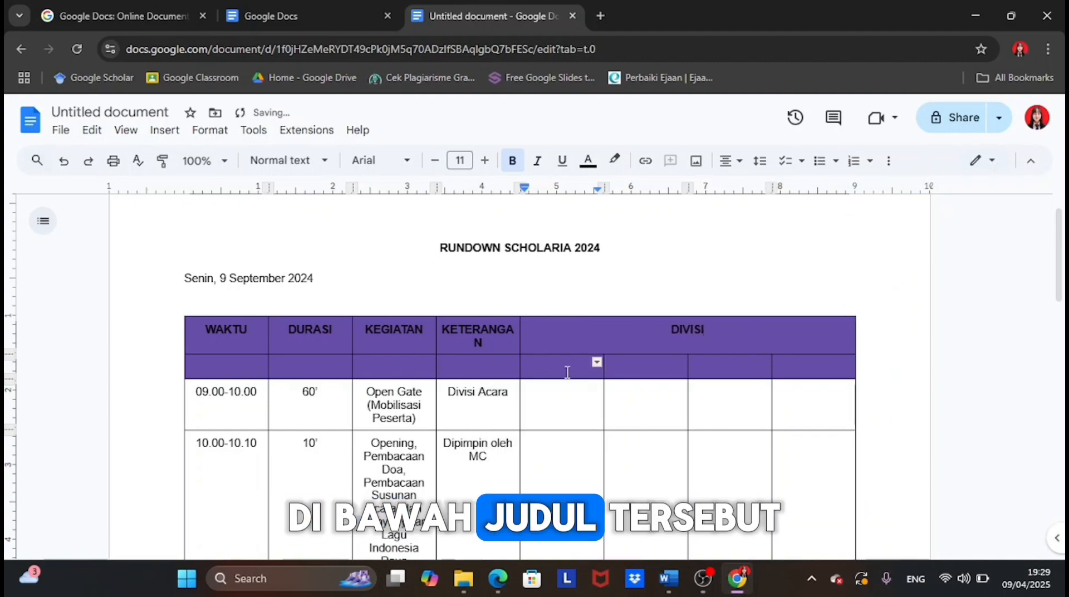
{"action": "type", "text": "ACARA"}
{"action": "key", "text": "Tab"}
{"action": "type", "text": "PR"}
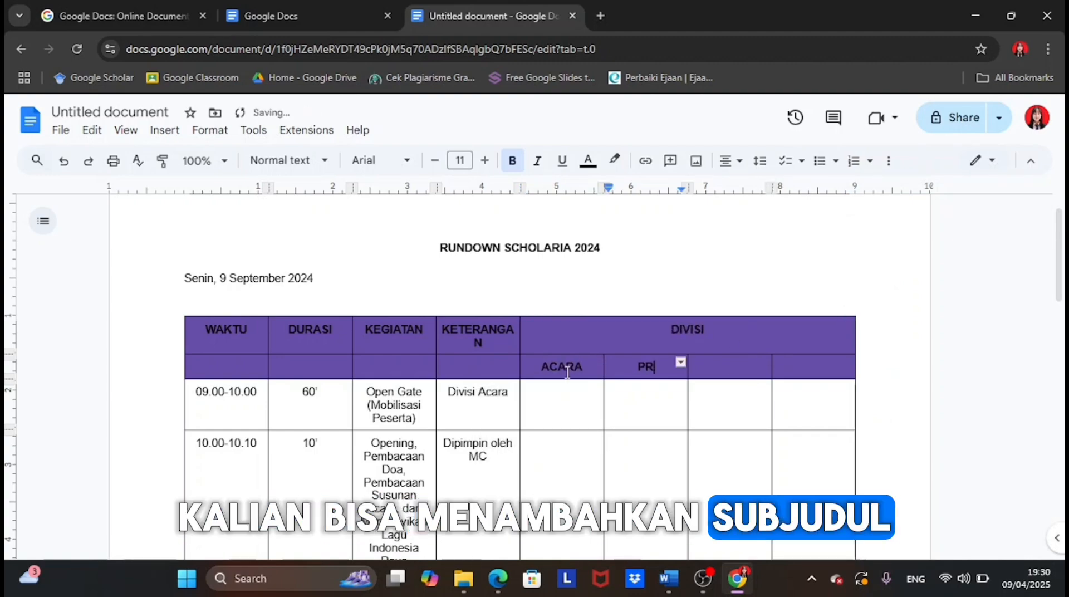
{"action": "key", "text": "Tab"}
{"action": "type", "text": "OP"}
{"action": "key", "text": "Tab"}
{"action": "type", "text": "CREDIV"}
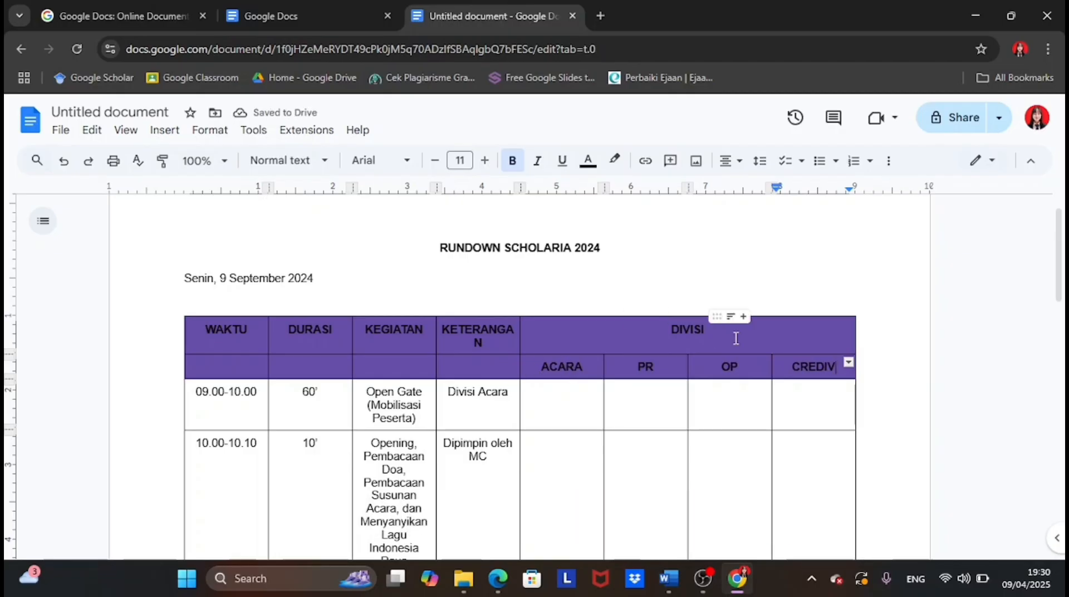
Step: Extend the table's left edge outward and adjust the WAKTU, DURASI, KEGIATAN and KETERANGAN column widths so each heading fits on one line
{"action": "scroll", "coordinate": [320, 301], "scroll_direction": "down", "scroll_amount": 1}
{"action": "left_click_drag", "start_coordinate": [269, 320], "coordinate": [258, 317]}
{"action": "left_click_drag", "start_coordinate": [353, 322], "coordinate": [321, 320]}
{"action": "left_click_drag", "start_coordinate": [437, 317], "coordinate": [432, 315]}
{"action": "left_click_drag", "start_coordinate": [184, 320], "coordinate": [154, 321]}
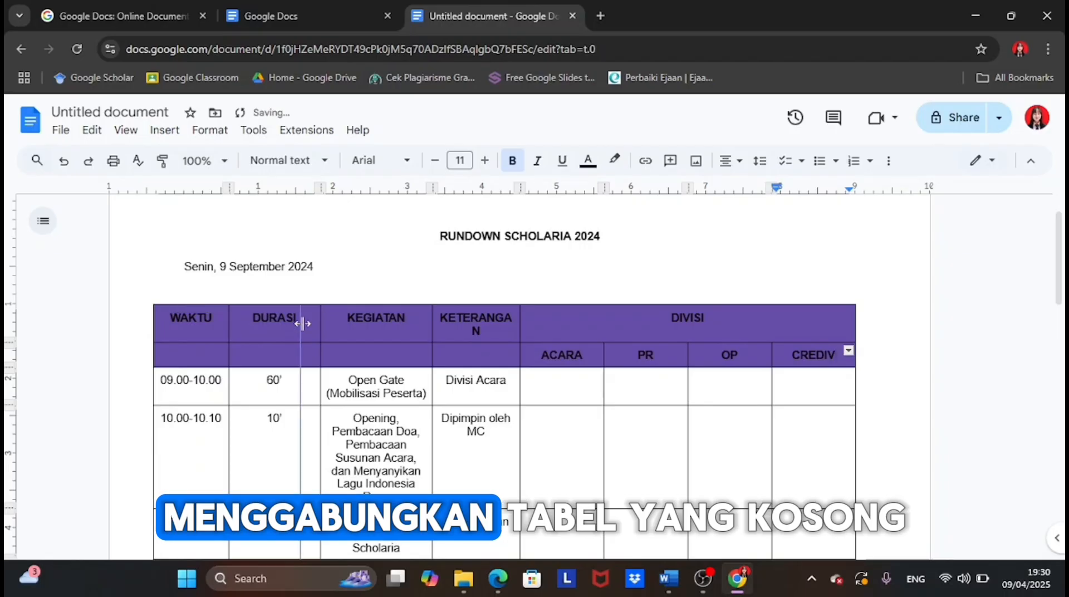
{"action": "left_click_drag", "start_coordinate": [302, 323], "coordinate": [300, 322]}
{"action": "left_click_drag", "start_coordinate": [432, 320], "coordinate": [403, 315]}
Step: Set the background color of the second header row's cells to light purple
{"action": "scroll", "coordinate": [468, 304], "scroll_direction": "down", "scroll_amount": 1}
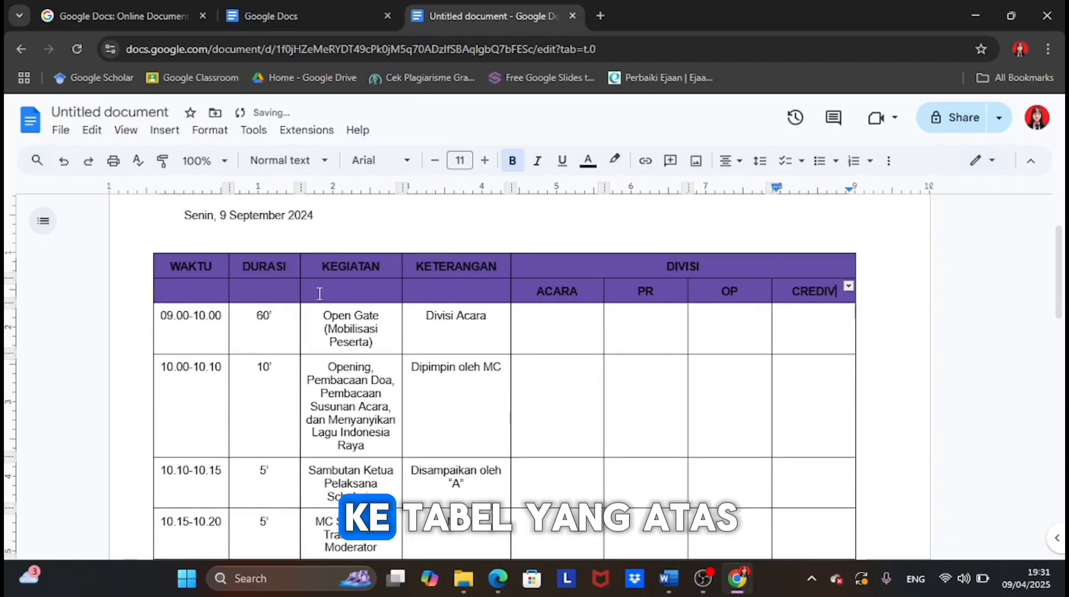
{"action": "right_click", "coordinate": [795, 294]}
{"action": "scroll", "coordinate": [865, 390], "scroll_direction": "down", "scroll_amount": 3}
{"action": "left_click", "coordinate": [866, 471]}
{"action": "left_click", "coordinate": [852, 512]}
{"action": "left_click", "coordinate": [993, 377]}
{"action": "left_click", "coordinate": [446, 290]}
{"action": "left_click", "coordinate": [1036, 165]}
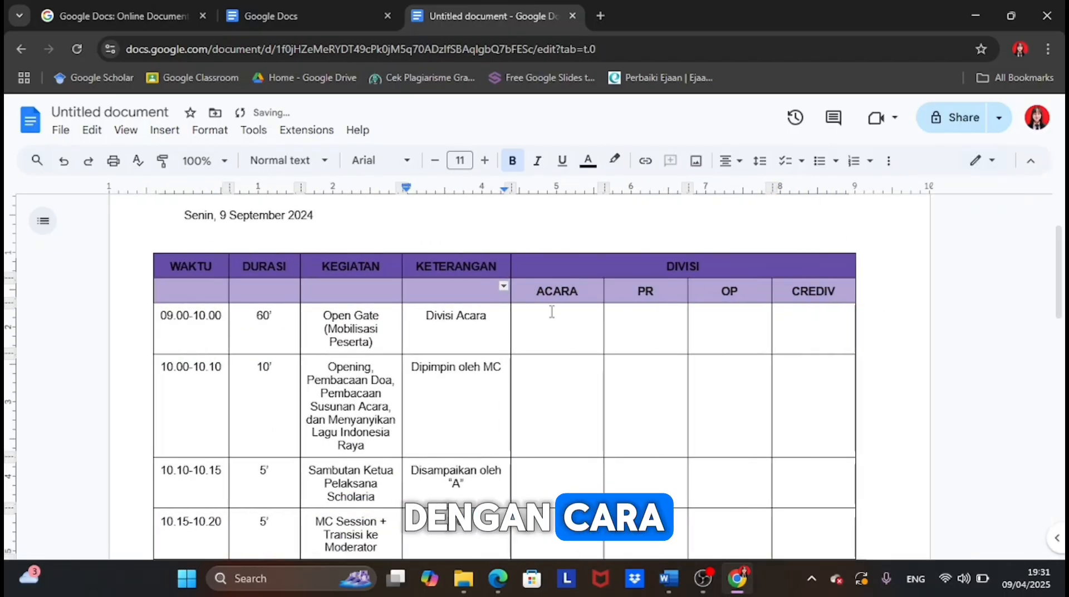
Step: Merge the WAKTU and DURASI header cells each with the empty cell below it
{"action": "left_click_drag", "start_coordinate": [191, 291], "coordinate": [201, 258]}
{"action": "right_click", "coordinate": [201, 261]}
{"action": "left_click", "coordinate": [250, 363]}
{"action": "left_click_drag", "start_coordinate": [264, 291], "coordinate": [270, 266]}
{"action": "right_click", "coordinate": [275, 266]}
{"action": "left_click", "coordinate": [324, 364]}
Step: Merge the KEGIATAN and KETERANGAN header cells each with the empty cell below it
{"action": "left_click_drag", "start_coordinate": [351, 291], "coordinate": [351, 274]}
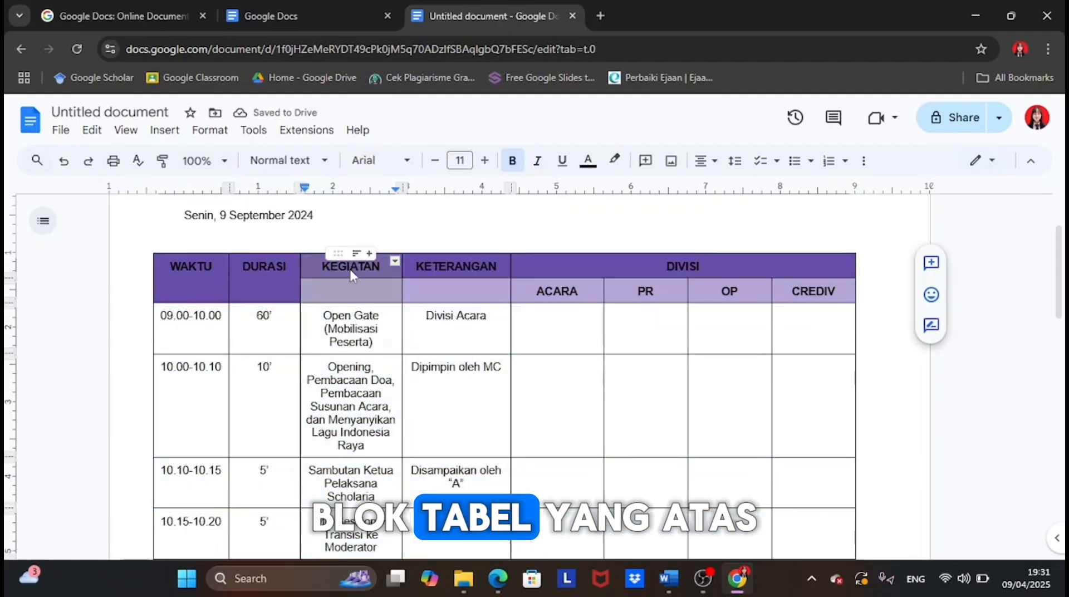
{"action": "right_click", "coordinate": [351, 270]}
{"action": "left_click", "coordinate": [401, 364]}
{"action": "left_click_drag", "start_coordinate": [439, 302], "coordinate": [456, 266]}
{"action": "right_click", "coordinate": [465, 267]}
{"action": "left_click", "coordinate": [516, 364]}
{"action": "left_click", "coordinate": [968, 411]}
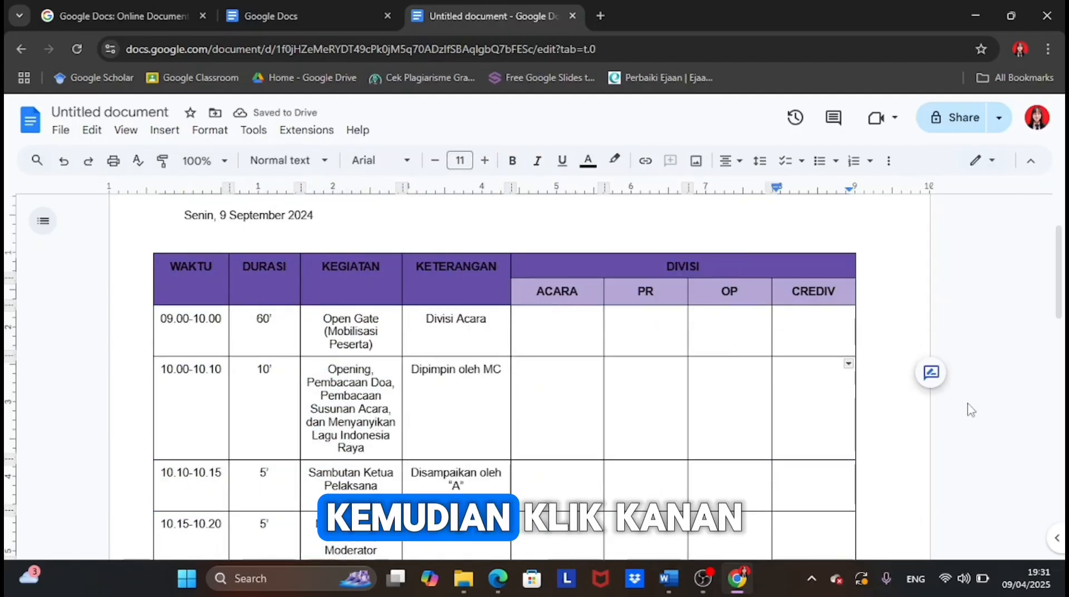
Step: Replace the word RUNDOWN in the document title with JUKLAS JUKNIS
{"action": "scroll", "coordinate": [968, 405], "scroll_direction": "up", "scroll_amount": 2}
{"action": "left_click", "coordinate": [501, 289]}
{"action": "key", "text": "BackSpace"}
{"action": "key", "text": "BackSpace"}
{"action": "key", "text": "BackSpace"}
{"action": "key", "text": "BackSpace"}
{"action": "key", "text": "BackSpace"}
{"action": "key", "text": "BackSpace"}
{"action": "key", "text": "BackSpace"}
{"action": "type", "text": "JUKLAS JUKNIS"}
{"action": "scroll", "coordinate": [813, 295], "scroll_direction": "down", "scroll_amount": 2}
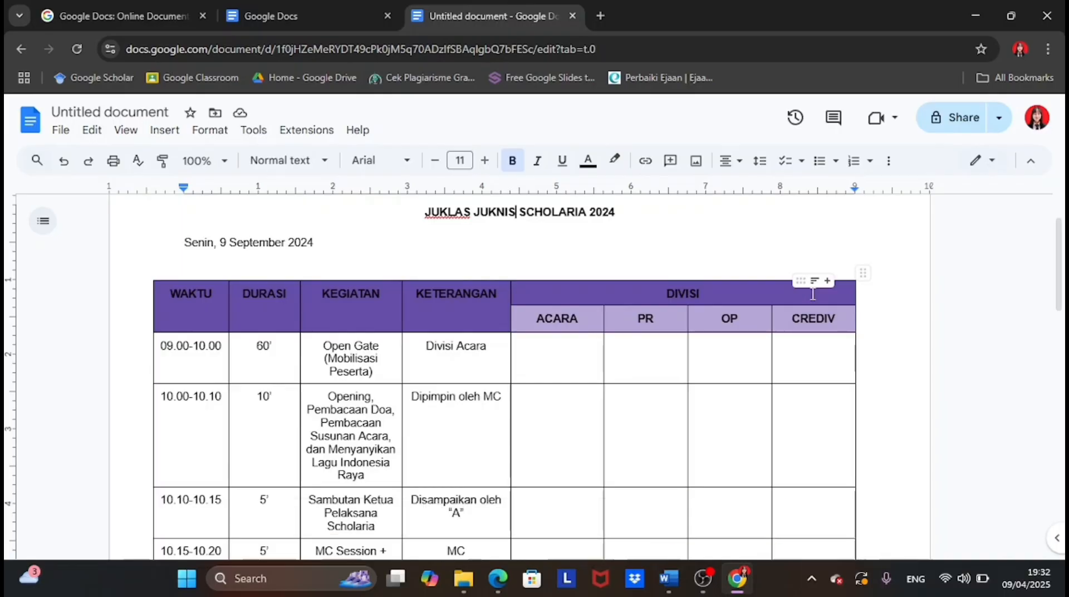
Step: Enter "Time keeper acara keseluruhan (B)" as a dashed list item in the 09.00-10.00 ACARA cell and reduce its indentation
{"action": "left_click", "coordinate": [557, 346]}
{"action": "type", "text": "- Time keeper acara keseluruhan"}
{"action": "key", "text": "Return"}
{"action": "key", "text": "BackSpace"}
{"action": "type", "text": "(B)"}
{"action": "left_click_drag", "start_coordinate": [582, 411], "coordinate": [548, 345]}
{"action": "left_click_drag", "start_coordinate": [552, 189], "coordinate": [524, 189]}
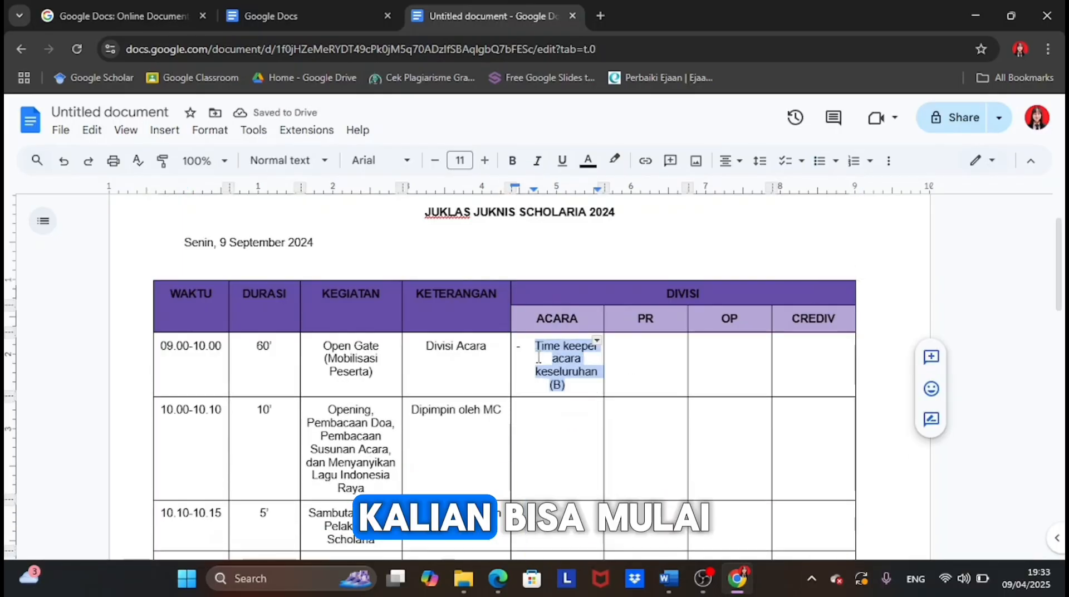
Step: Add the dashed list items "Crowd control (C)" and "LO dan Brief MC Moderator (D)" below the Time keeper item
{"action": "left_click", "coordinate": [580, 383]}
{"action": "key", "text": "Return"}
{"action": "key", "text": "BackSpace"}
{"action": "key", "text": "Return"}
{"action": "type", "text": "- Crowd control (C)"}
{"action": "key", "text": "Return"}
{"action": "type", "text": "LO dan Brief MC Moderator"}
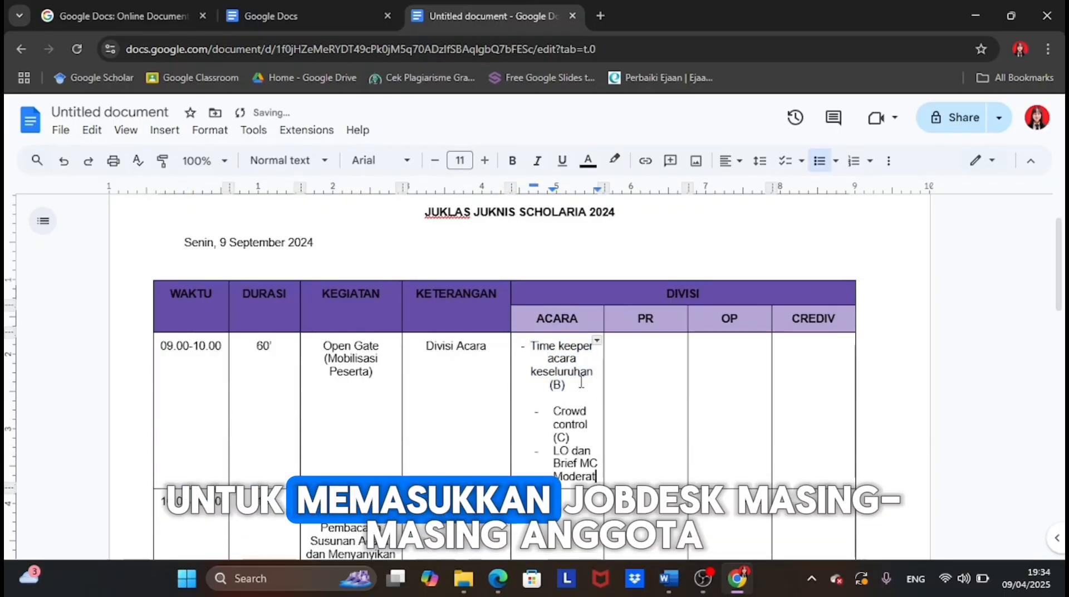
{"action": "left_click", "coordinate": [580, 441]}
{"action": "key", "text": "Return"}
{"action": "key", "text": "BackSpace"}
{"action": "type", "text": "(C)"}
Step: Reduce the text indentation of all list items in the 09.00-10.00 ACARA cell
{"action": "scroll", "coordinate": [580, 429], "scroll_direction": "down", "scroll_amount": 2}
{"action": "left_click_drag", "start_coordinate": [582, 415], "coordinate": [524, 218]}
{"action": "left_click_drag", "start_coordinate": [552, 190], "coordinate": [526, 190]}
Step: Left-align the Time keeper item and add the list item "Stage manager (E)" below the MC Moderator item
{"action": "left_click_drag", "start_coordinate": [565, 257], "coordinate": [532, 220]}
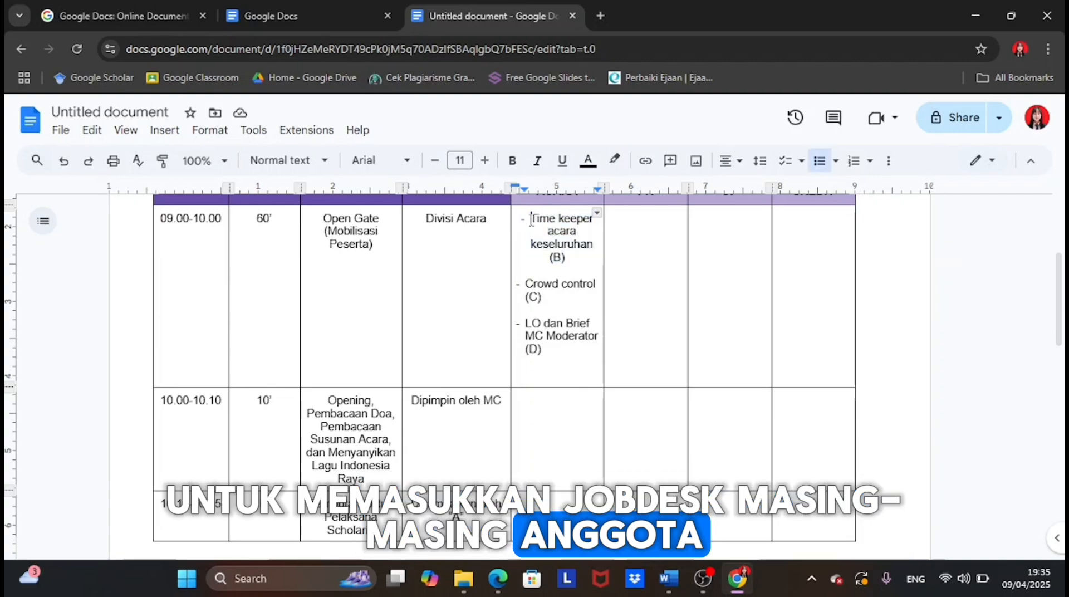
{"action": "left_click", "coordinate": [548, 259]}
{"action": "key", "text": "ctrl+shift+l"}
{"action": "left_click", "coordinate": [554, 351]}
{"action": "key", "text": "Return"}
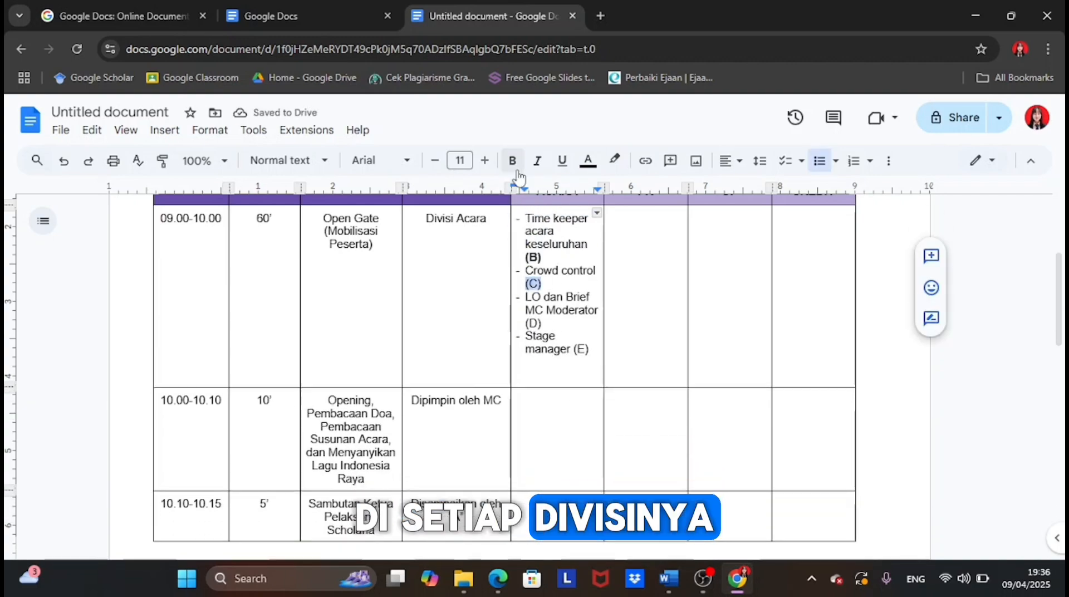
Step: Start sharing the document and save it under the name "JUKLAS JUKNIS SCHOLARIA 2024"
{"action": "scroll", "coordinate": [501, 334], "scroll_direction": "up", "scroll_amount": 3}
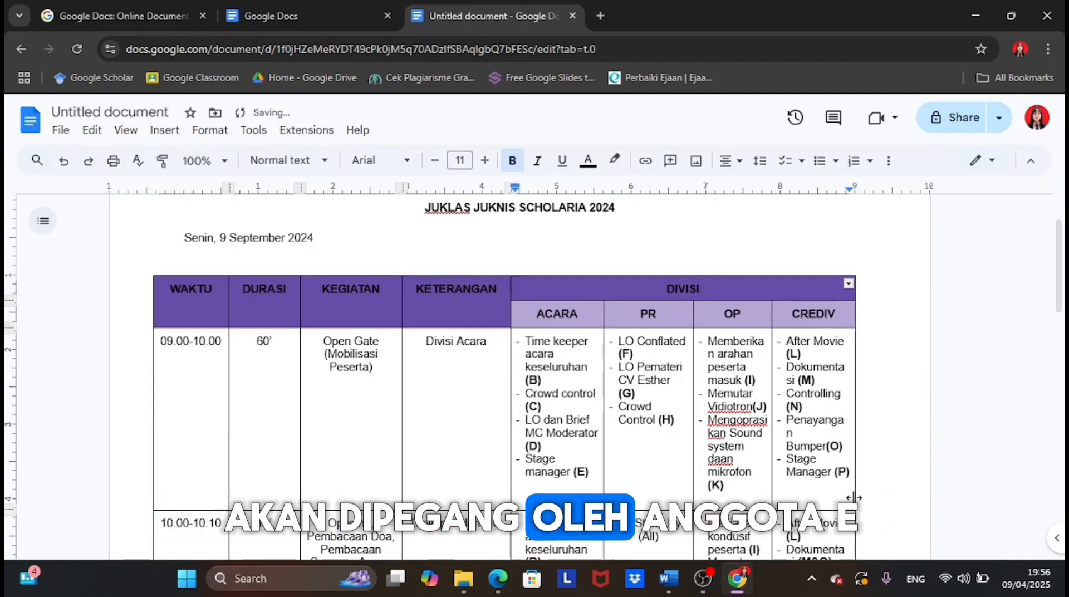
{"action": "scroll", "coordinate": [854, 498], "scroll_direction": "down", "scroll_amount": 1}
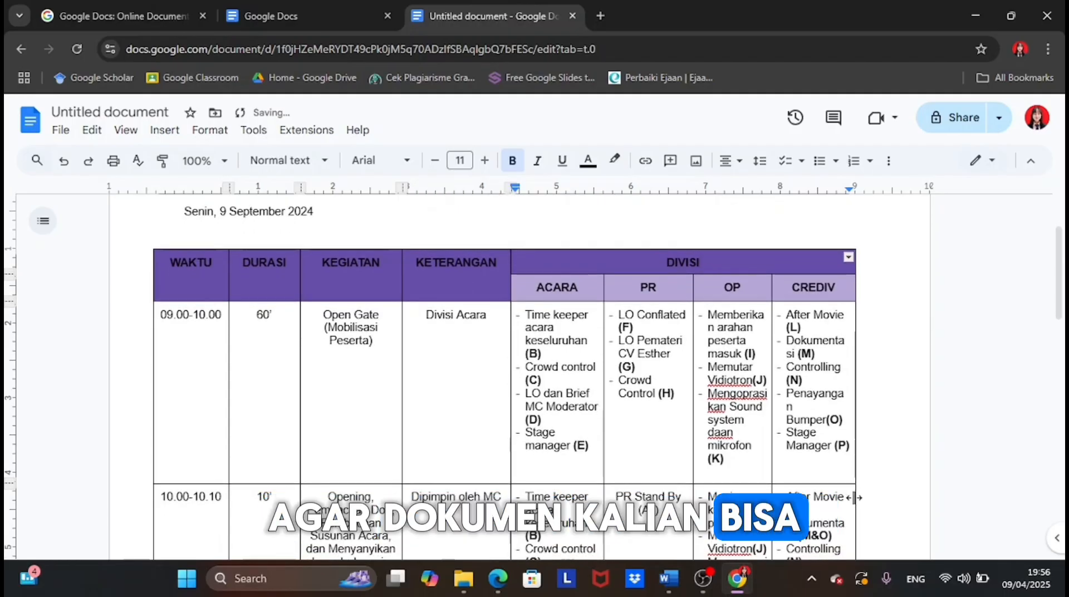
{"action": "left_click", "coordinate": [985, 118]}
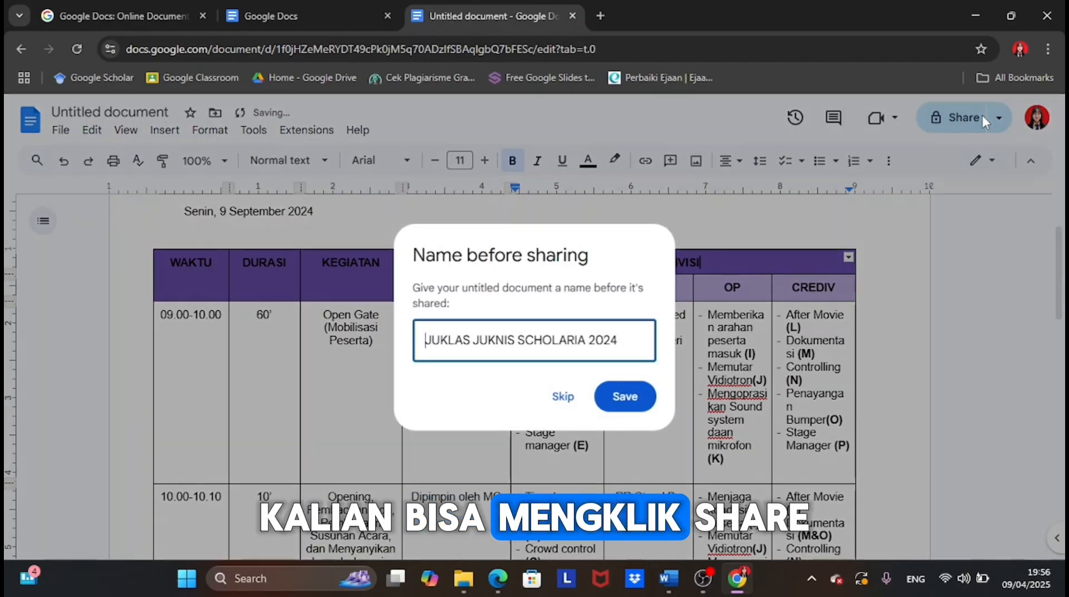
{"action": "left_click", "coordinate": [625, 397]}
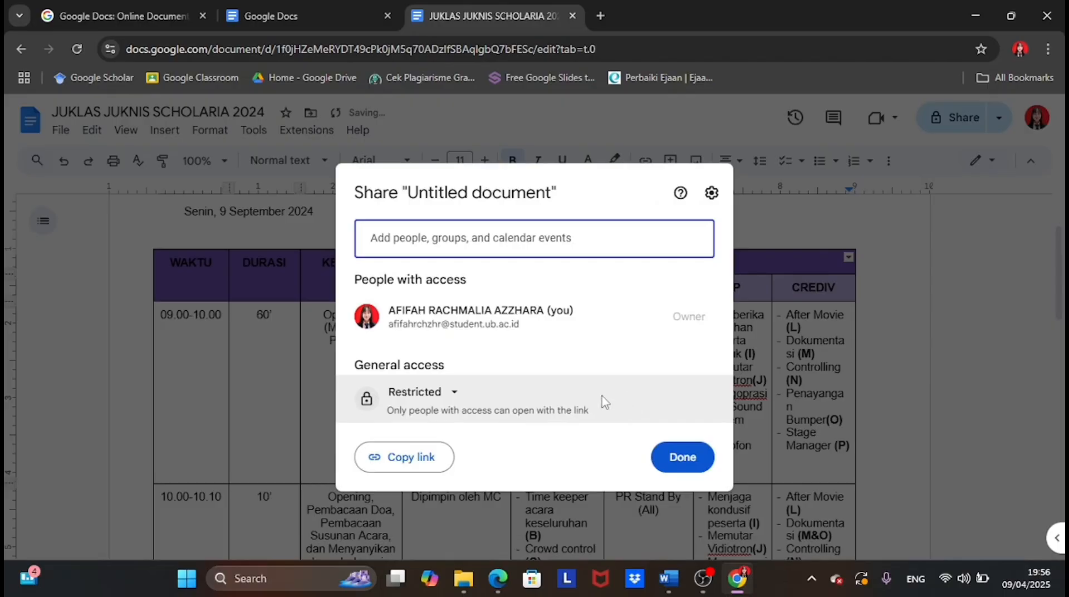
Step: Set the document's general access to Anyone with the link, with the Viewer role
{"action": "left_click", "coordinate": [475, 404]}
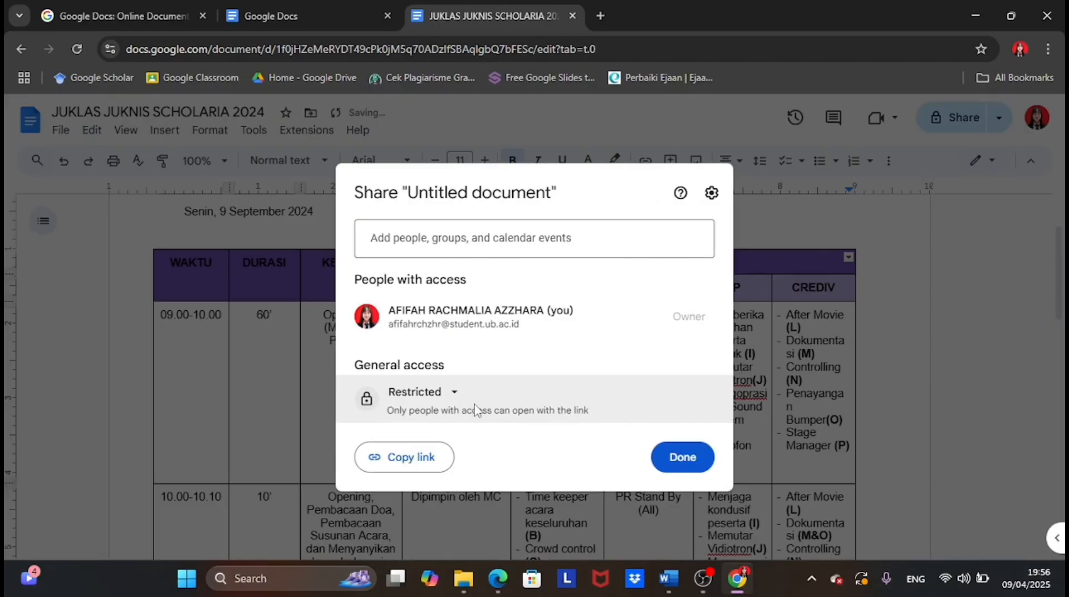
{"action": "left_click", "coordinate": [457, 395]}
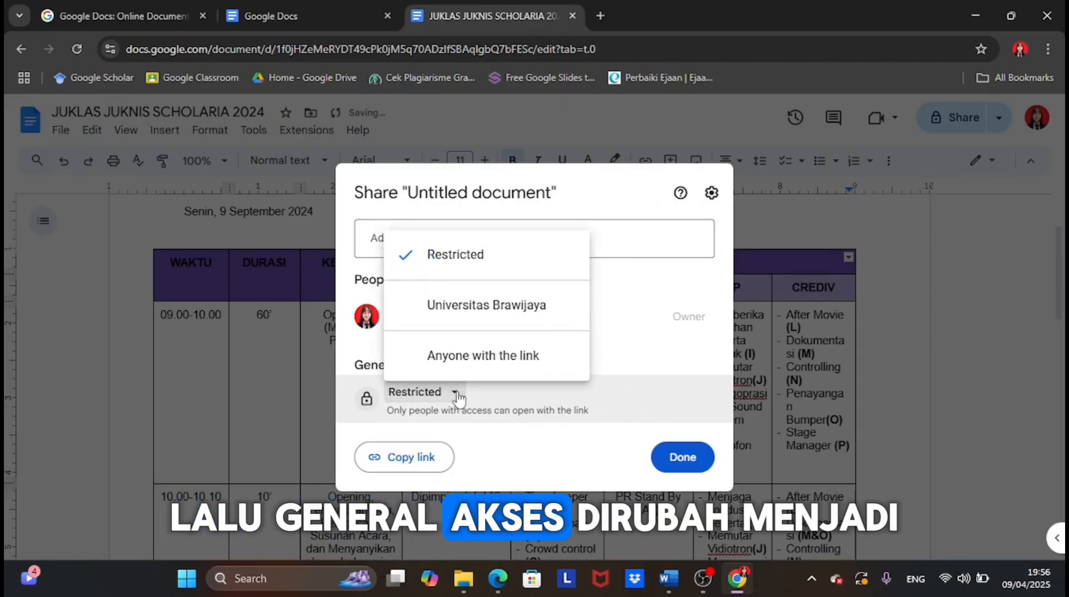
{"action": "left_click", "coordinate": [483, 357]}
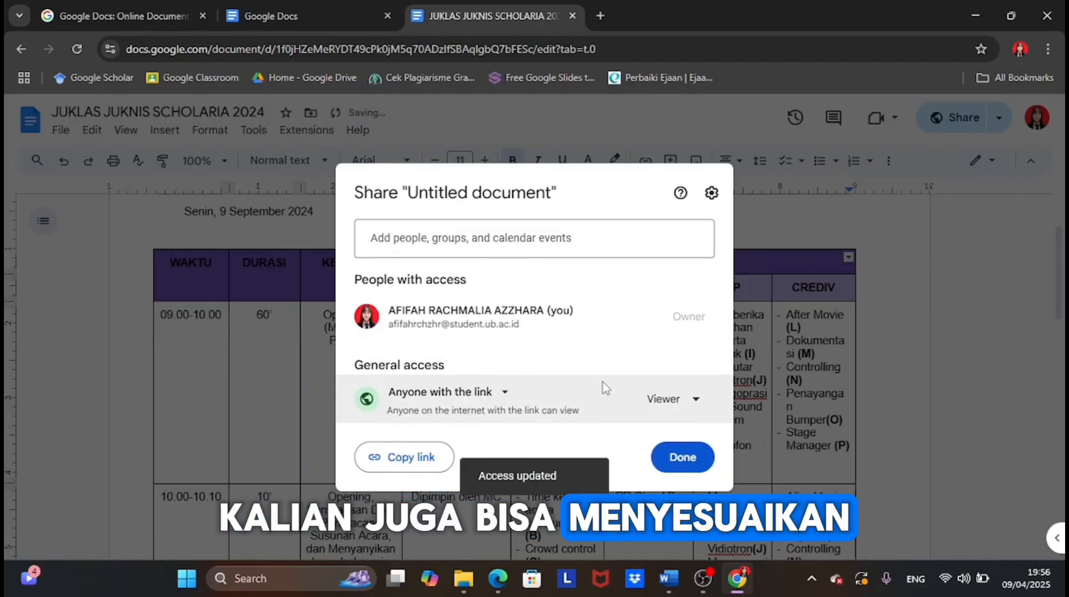
{"action": "left_click", "coordinate": [675, 409]}
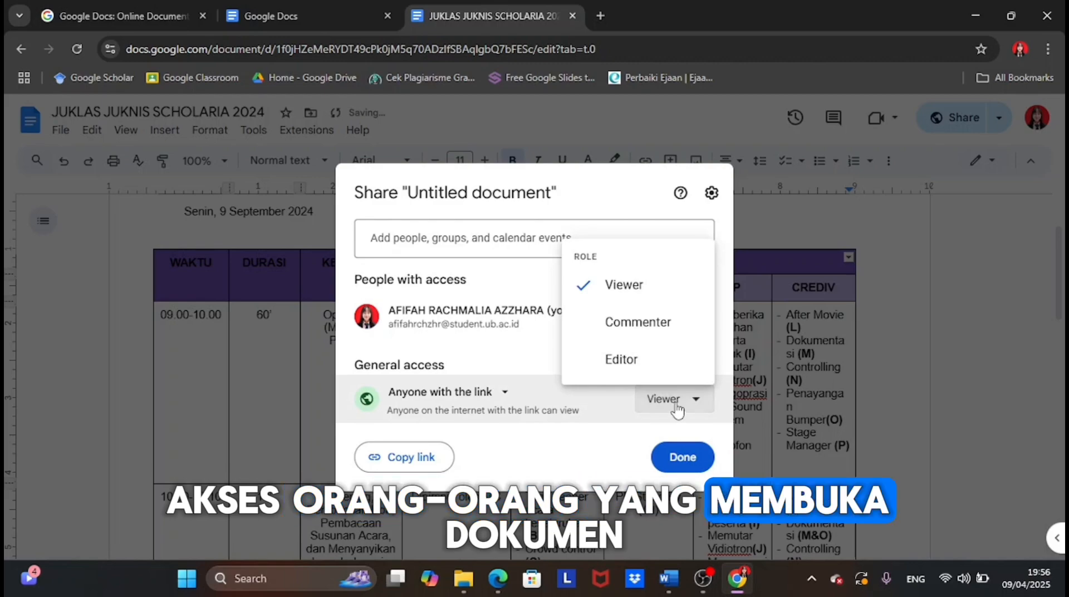
{"action": "left_click", "coordinate": [634, 298]}
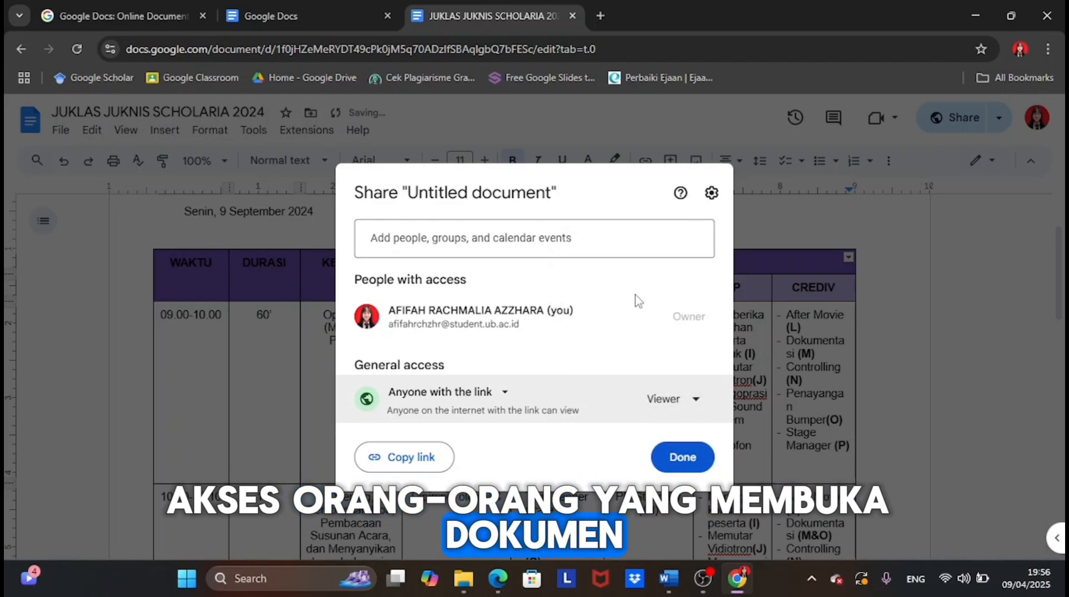
Step: Copy the document's sharing link and finish the sharing settings
{"action": "left_click", "coordinate": [424, 462]}
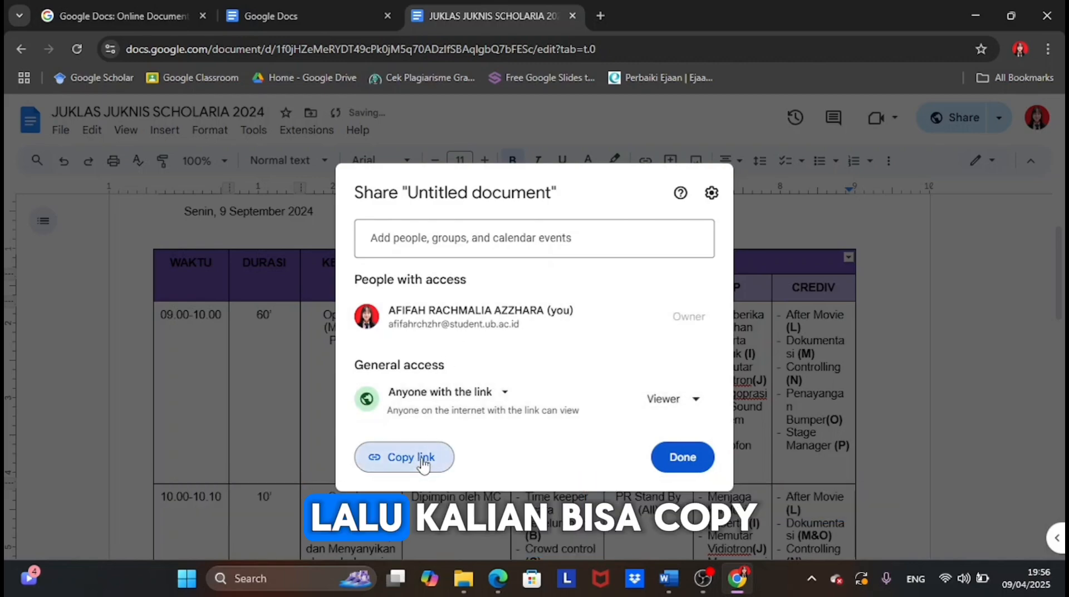
{"action": "left_click", "coordinate": [683, 458]}
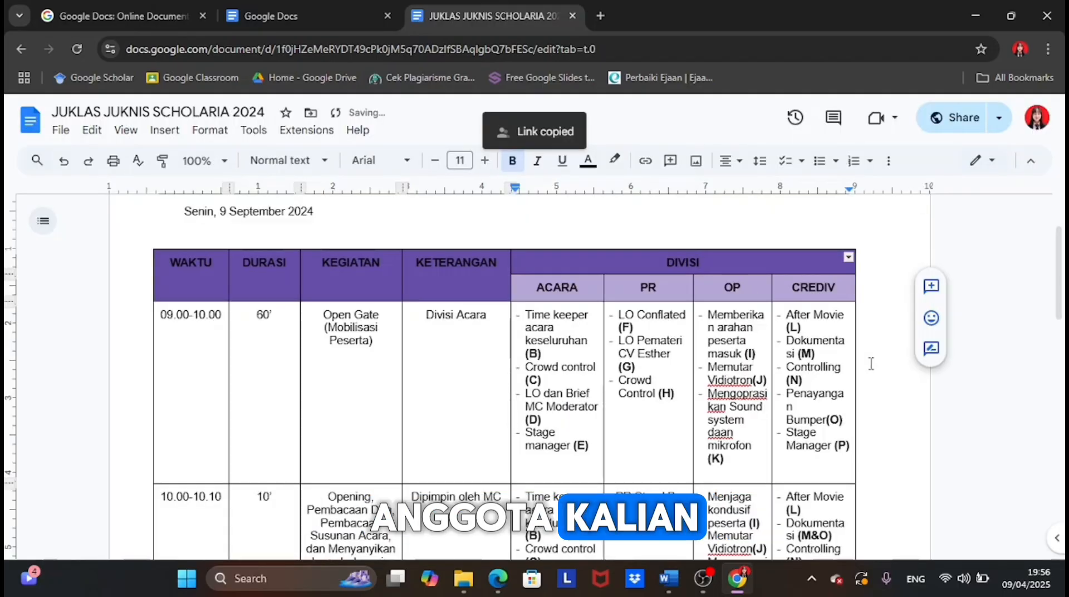
{"action": "scroll", "coordinate": [872, 363], "scroll_direction": "up", "scroll_amount": 2}
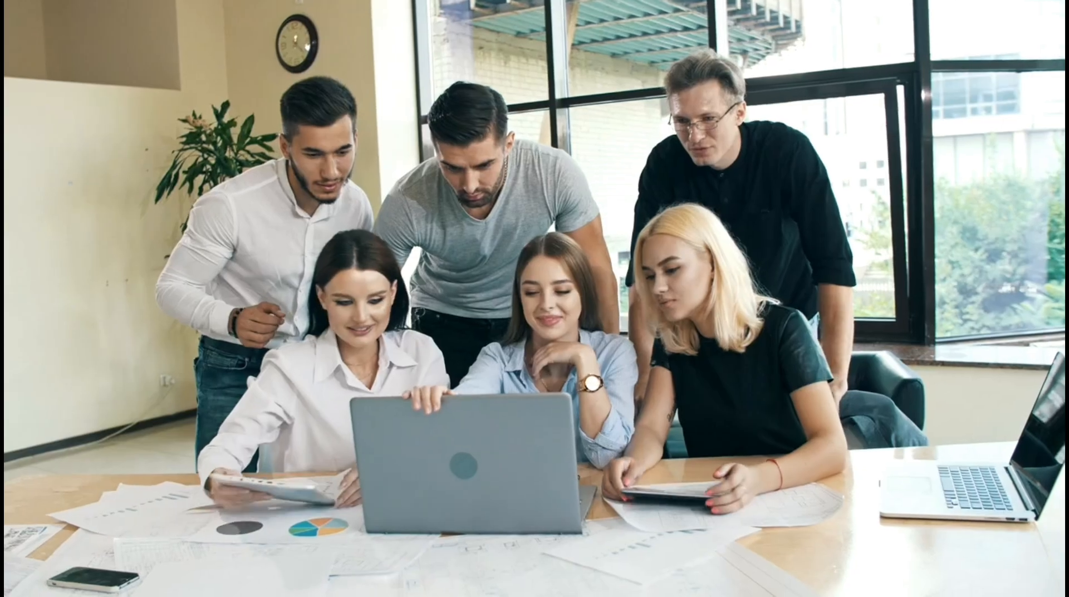